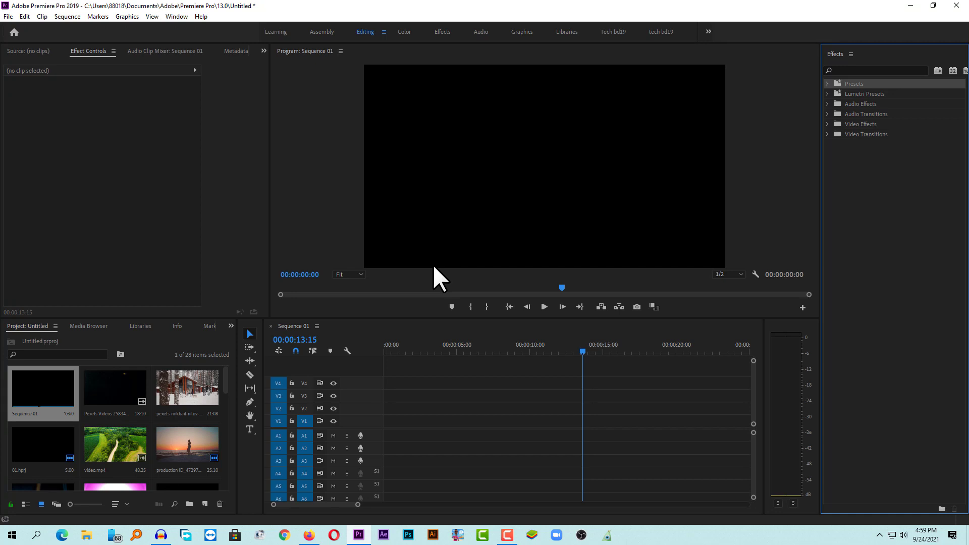
# Step: Return the playhead to the sequence start and expand Video Effects to locate proDAD Heroglyph Filter
pyautogui.click(546, 444)
pyautogui.press('Home')
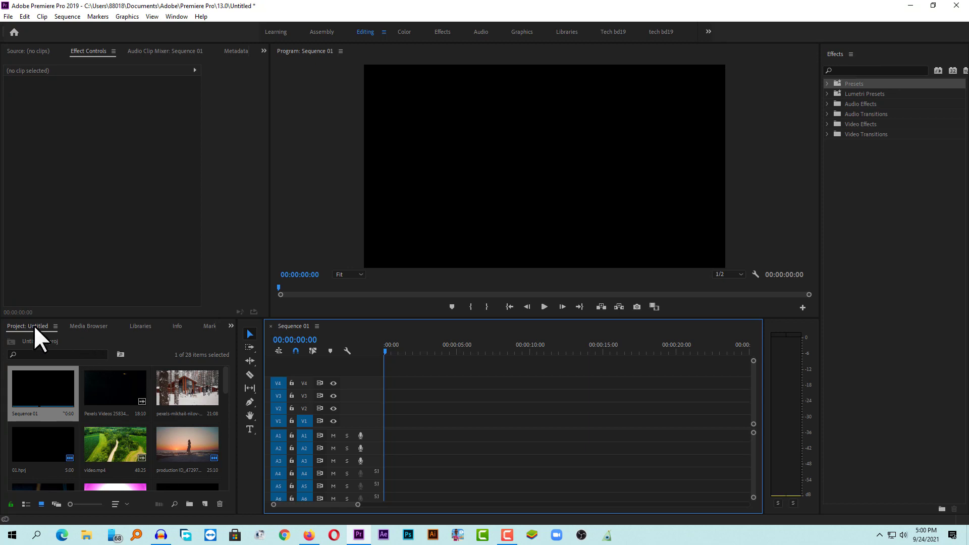
pyautogui.click(828, 125)
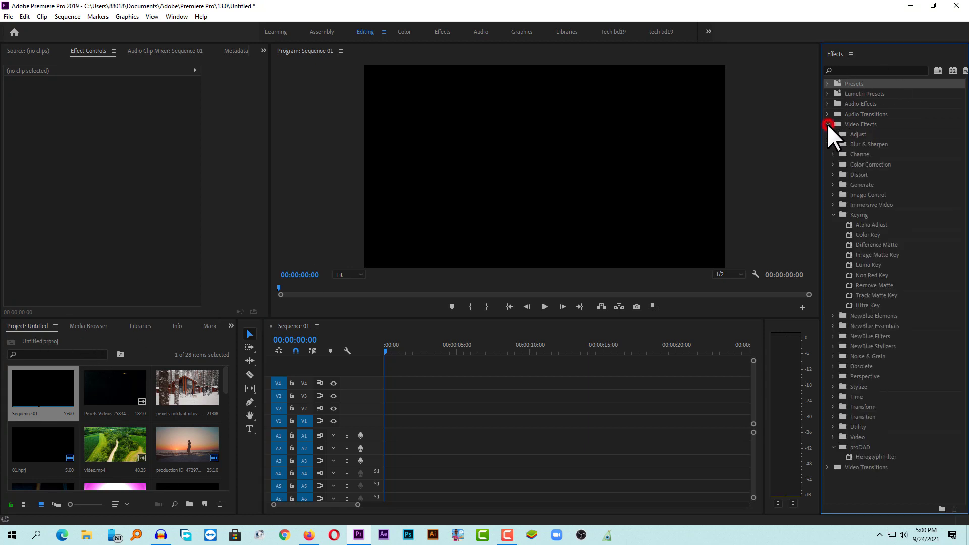
pyautogui.click(833, 215)
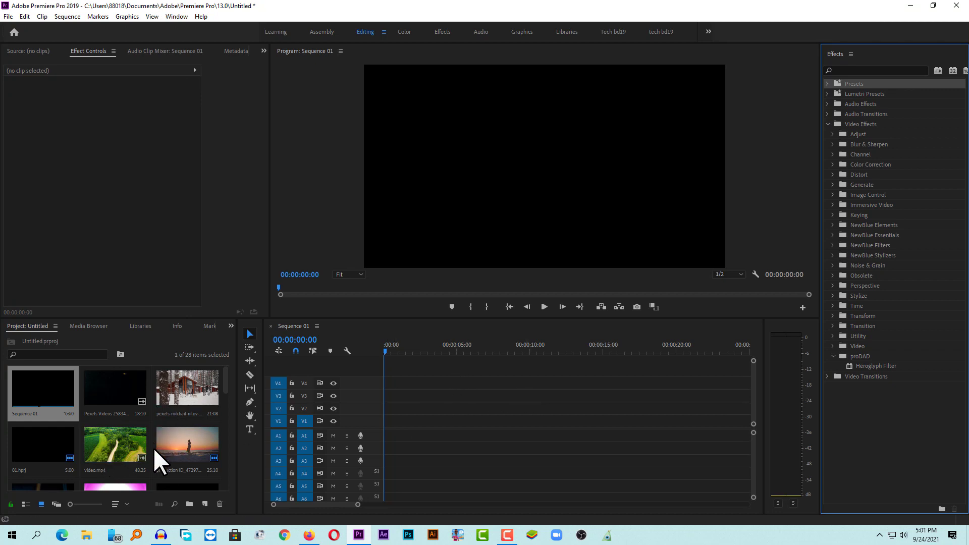
# Step: Place the sunset beach clip on V1 at 0:00 and play it from about 5 to 7 seconds
pyautogui.moveTo(190, 444); pyautogui.dragTo(386, 422)
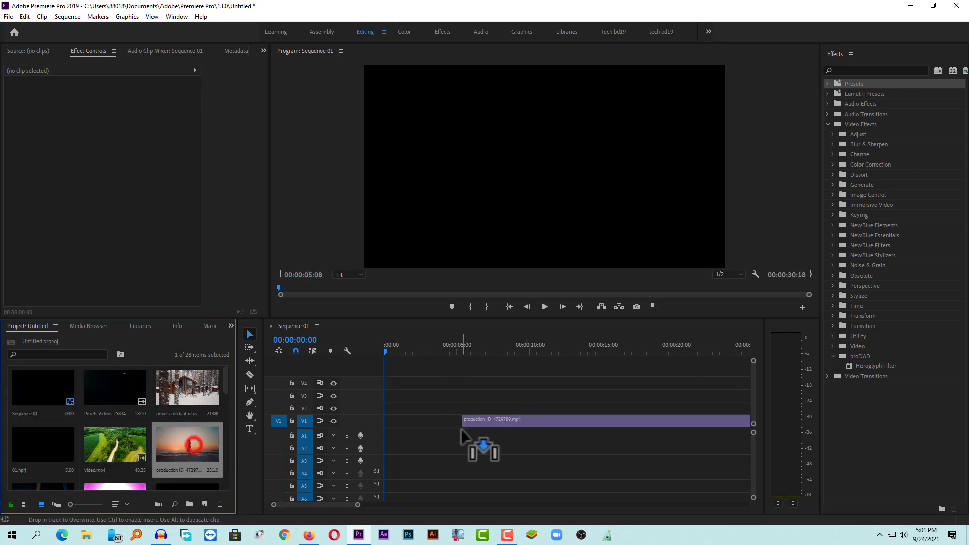
pyautogui.moveTo(403, 354); pyautogui.dragTo(457, 353)
pyautogui.press('space')
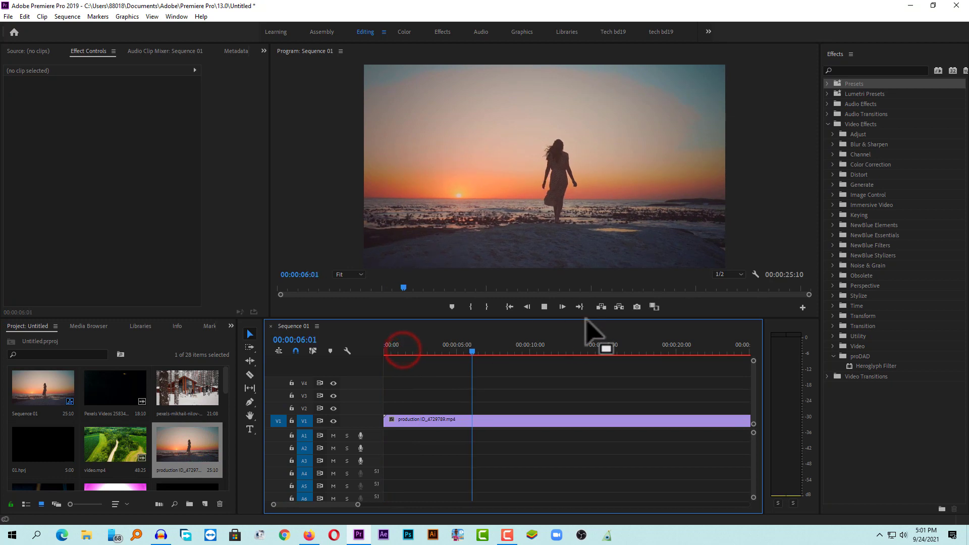
pyautogui.click(489, 349)
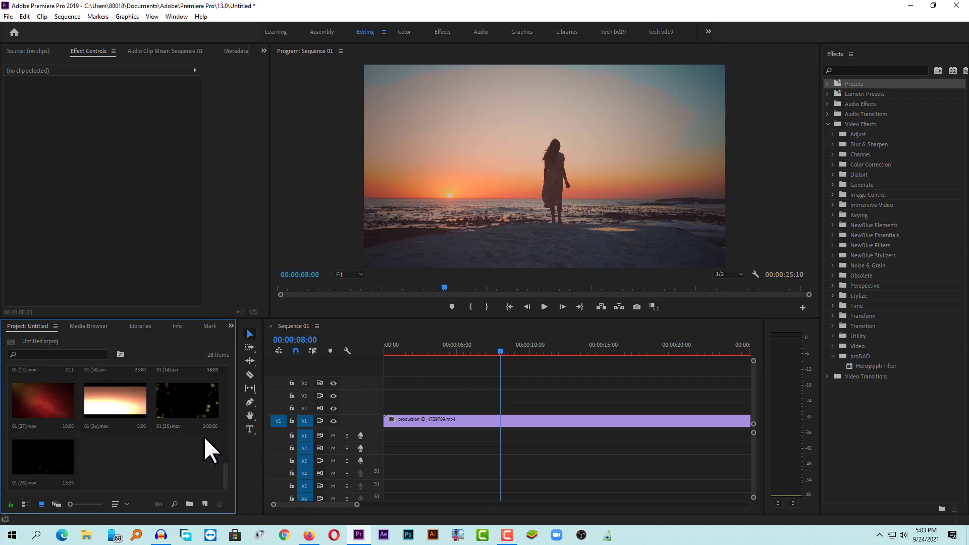
# Step: Create a new Heroglyph Title item with the default 1920×1080, 25 fps settings
pyautogui.rightClick(144, 440)
pyautogui.moveTo(189, 302)
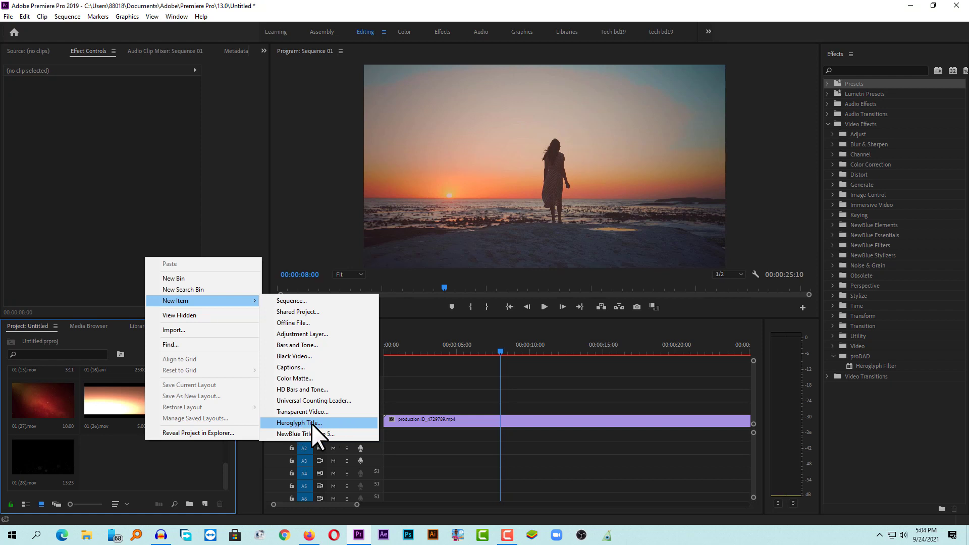
pyautogui.click(311, 424)
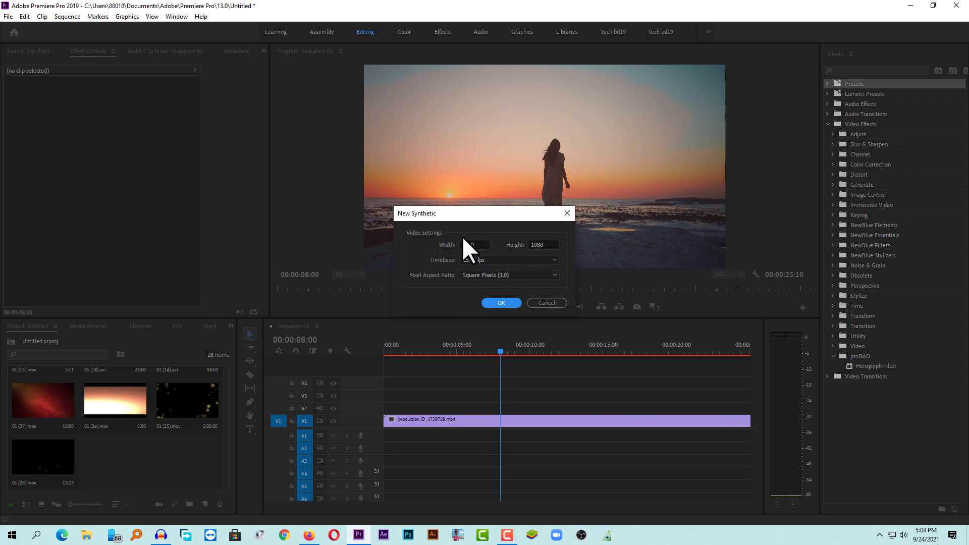
pyautogui.click(496, 302)
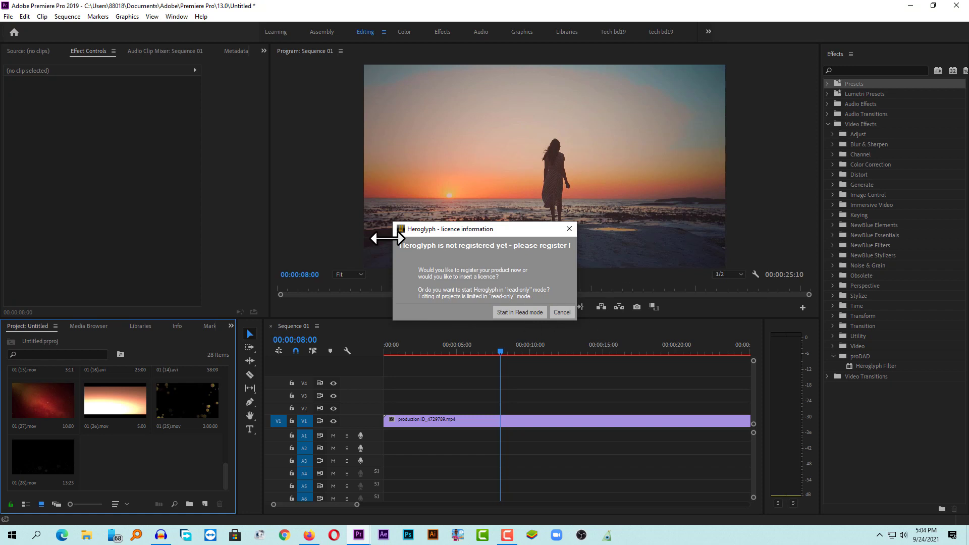
# Step: Start Heroglyph in Read mode and begin a new blank title project
pyautogui.click(520, 313)
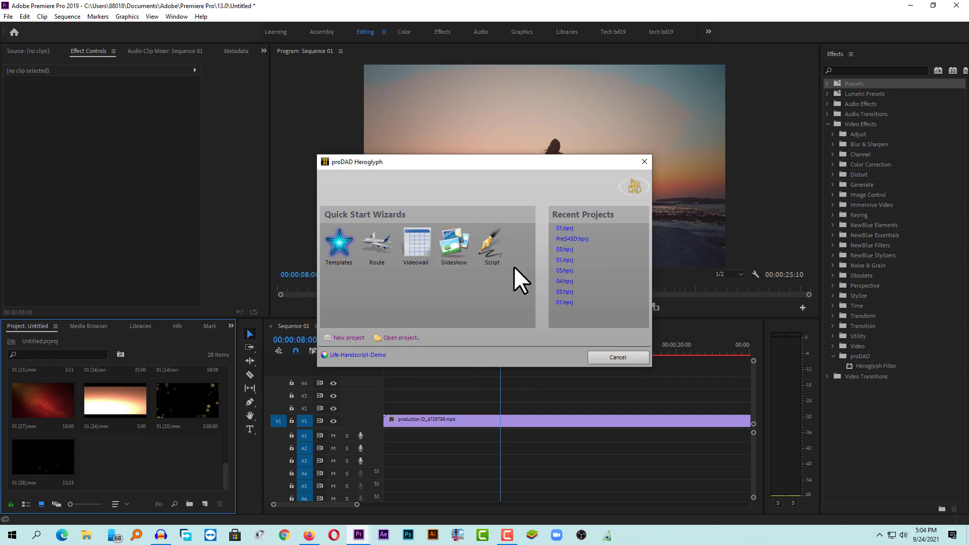
pyautogui.click(352, 341)
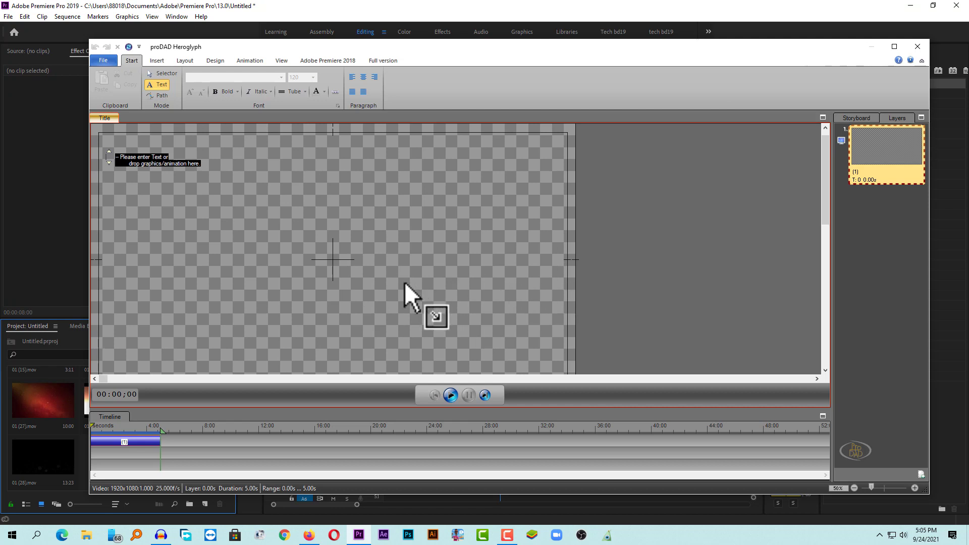
# Step: Type 'Text Animation' into the title placeholder
pyautogui.moveTo(404, 283)
pyautogui.mouseDown()
pyautogui.moveTo(178, 163)
pyautogui.moveTo(401, 372)
pyautogui.moveTo(130, 156)
pyautogui.mouseUp()
pyautogui.click(156, 86)
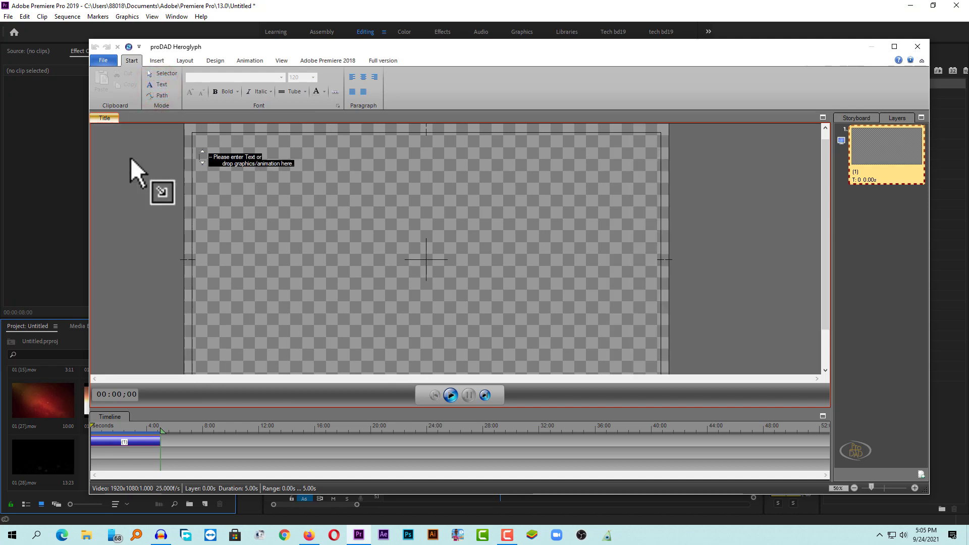
pyautogui.write('Text ')
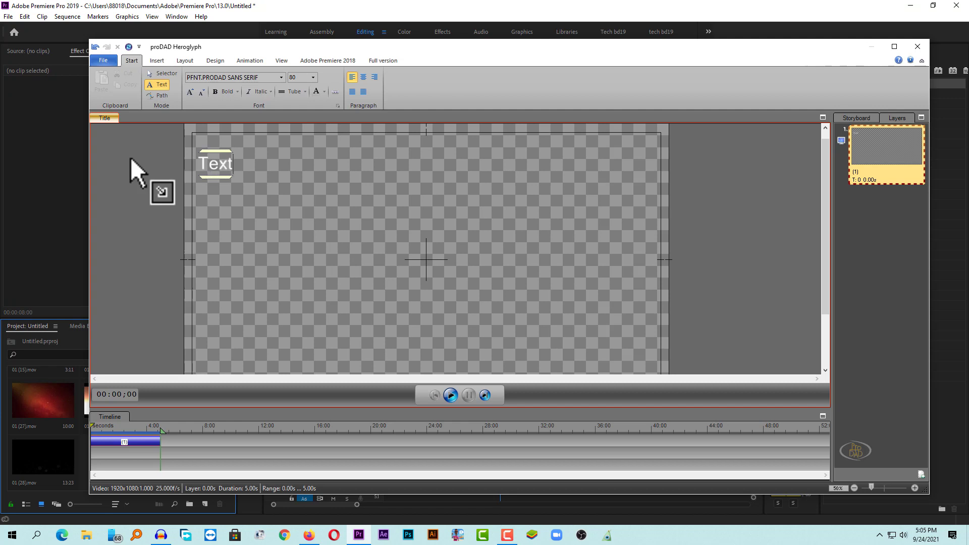
pyautogui.write('Animation')
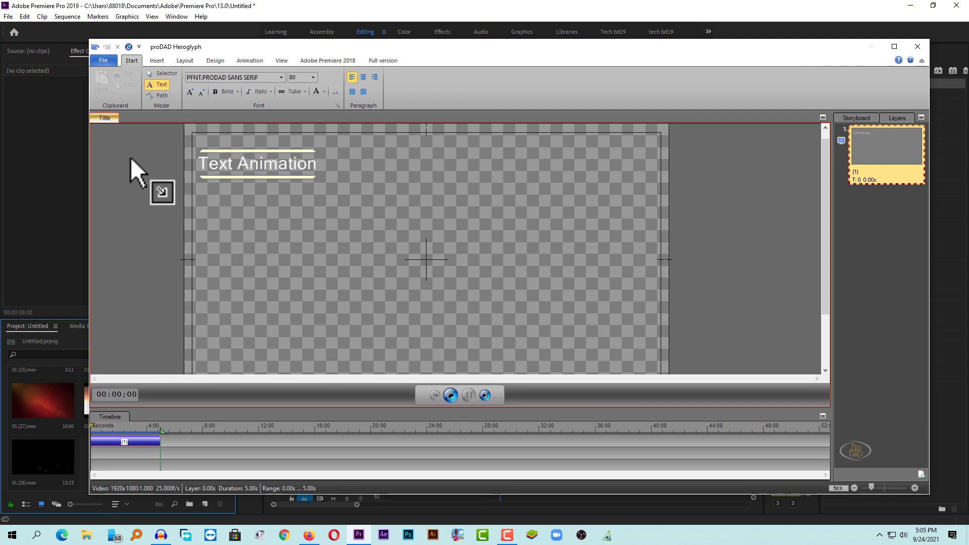
# Step: Enlarge the Text Animation title to size 149 and centre it in the frame
pyautogui.click(165, 74)
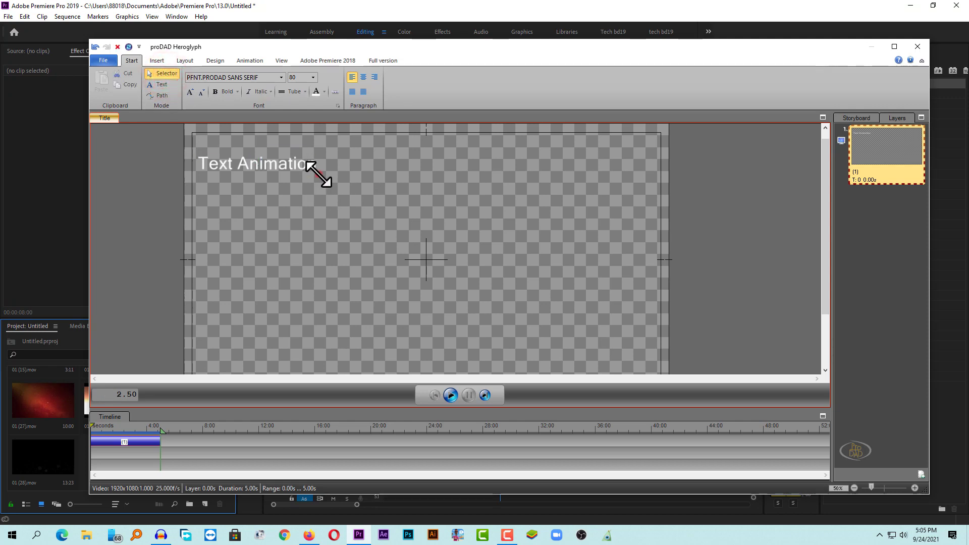
pyautogui.moveTo(316, 173)
pyautogui.mouseDown()
pyautogui.moveTo(349, 183)
pyautogui.moveTo(335, 190)
pyautogui.moveTo(437, 279)
pyautogui.mouseUp()
pyautogui.click(321, 194)
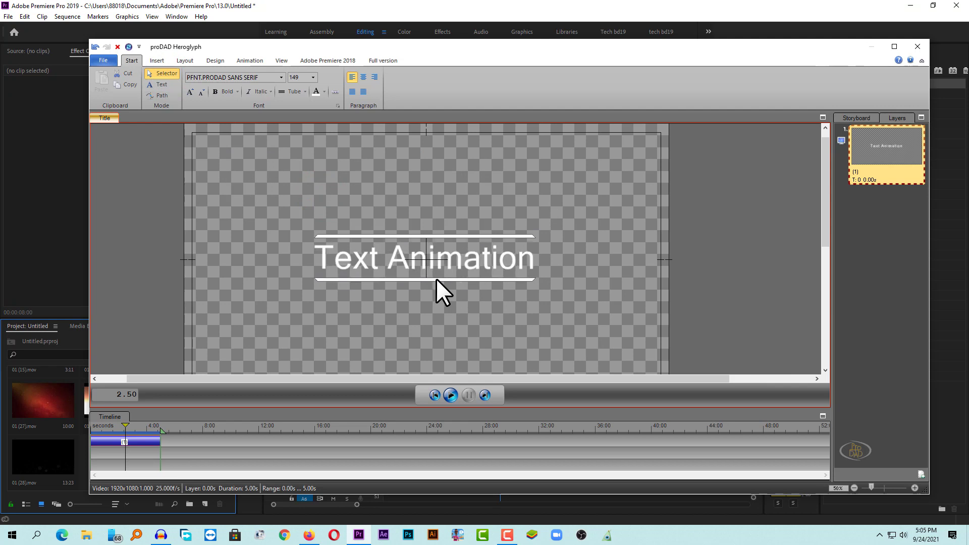
pyautogui.click(437, 280)
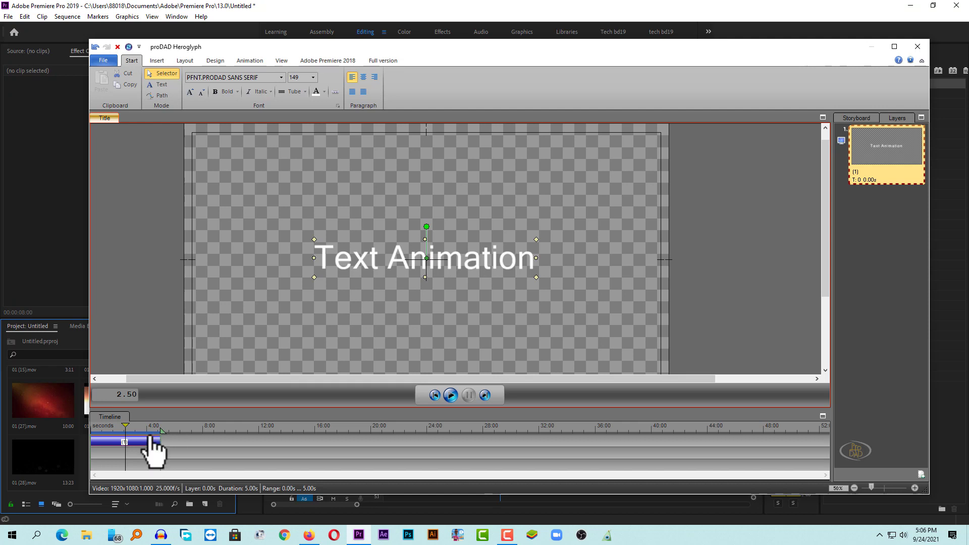
pyautogui.moveTo(125, 426)
pyautogui.mouseDown()
pyautogui.moveTo(165, 430)
pyautogui.moveTo(129, 430)
pyautogui.mouseUp()
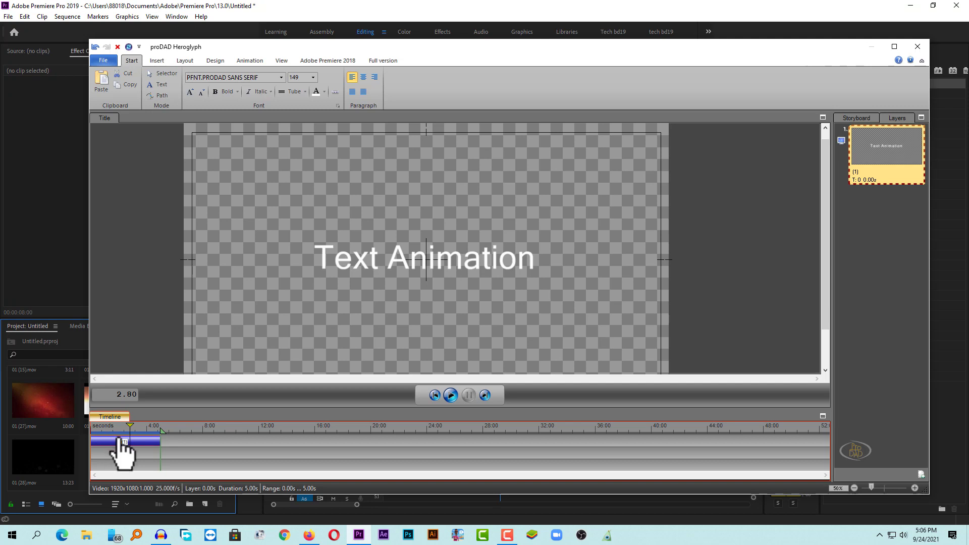
pyautogui.moveTo(160, 443); pyautogui.dragTo(160, 442)
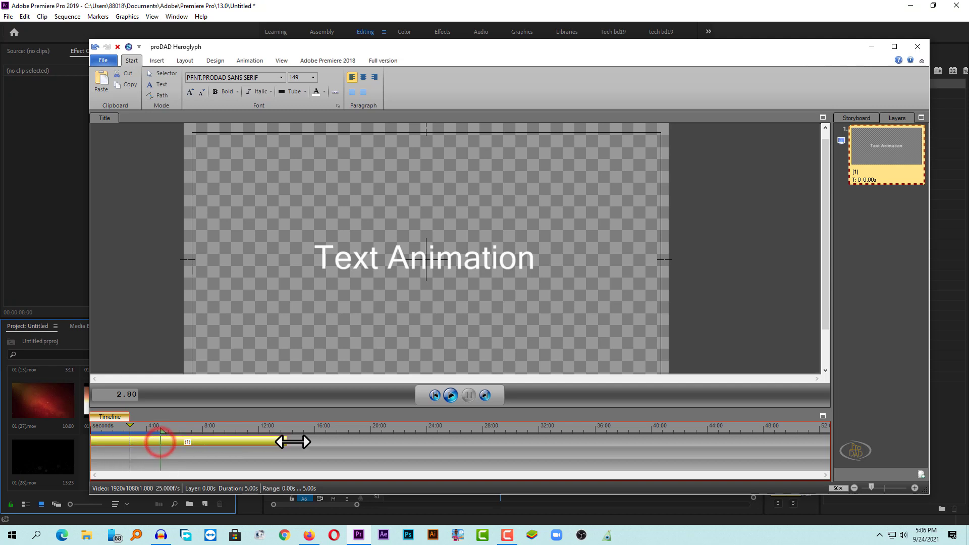
pyautogui.hotkey('alt', 'i')
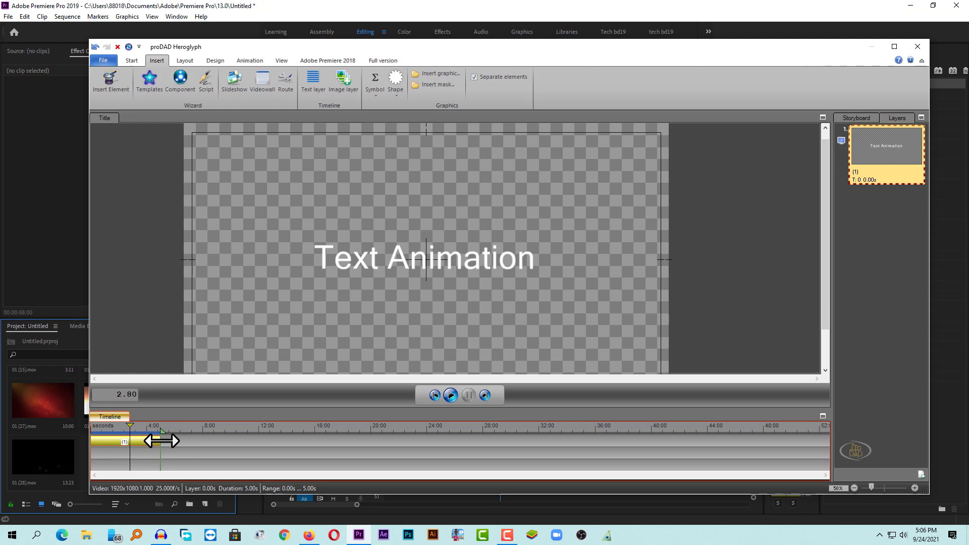
pyautogui.click(457, 260)
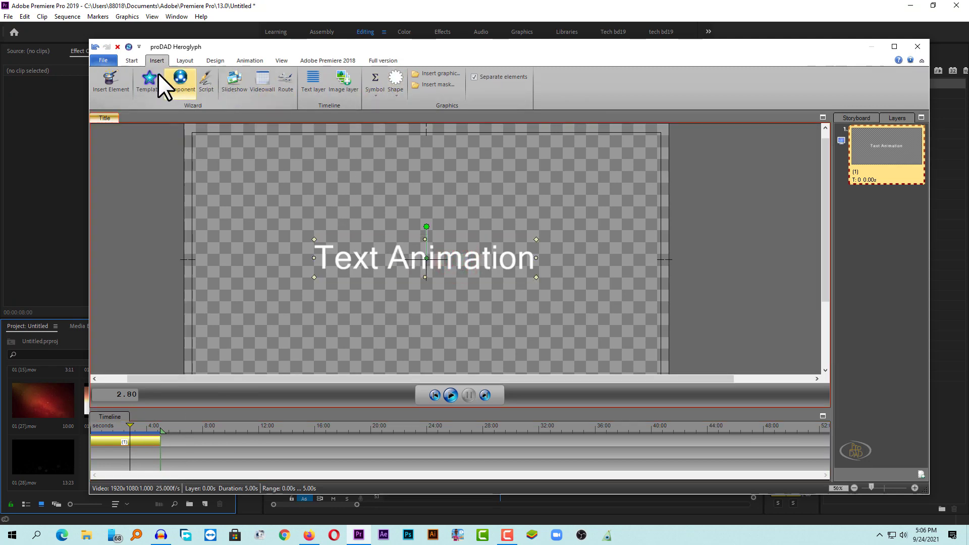
# Step: Apply the yellow glow style preset to the Text Animation title
pyautogui.click(216, 59)
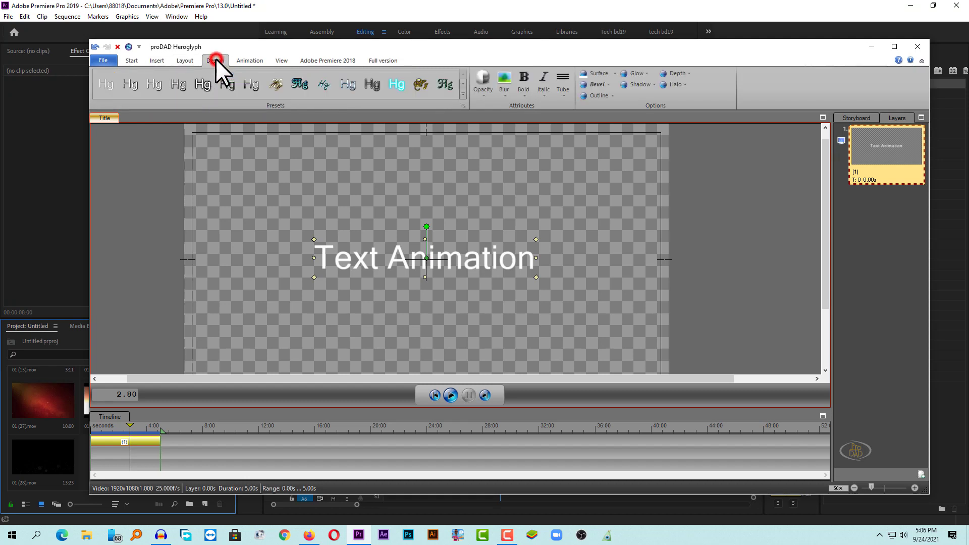
pyautogui.click(462, 87)
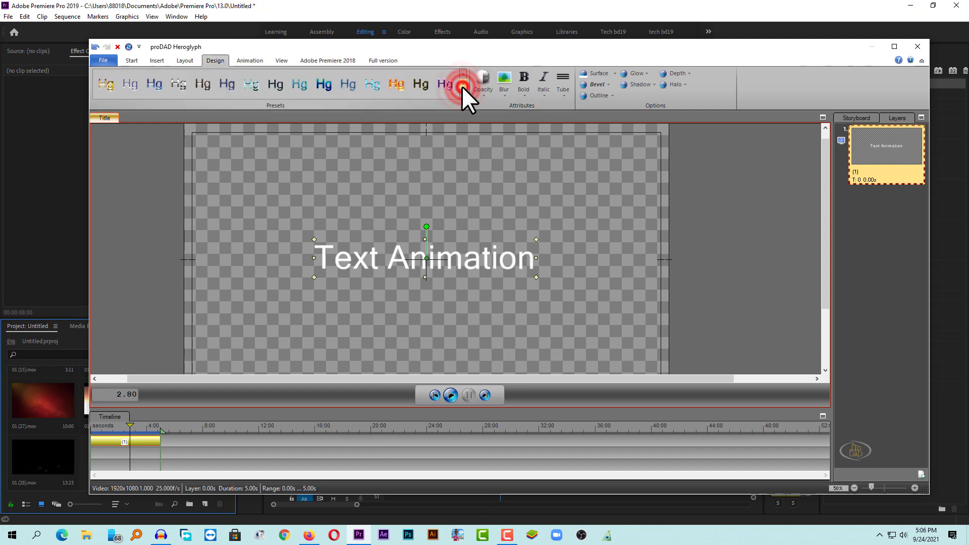
pyautogui.click(462, 86)
pyautogui.click(462, 86)
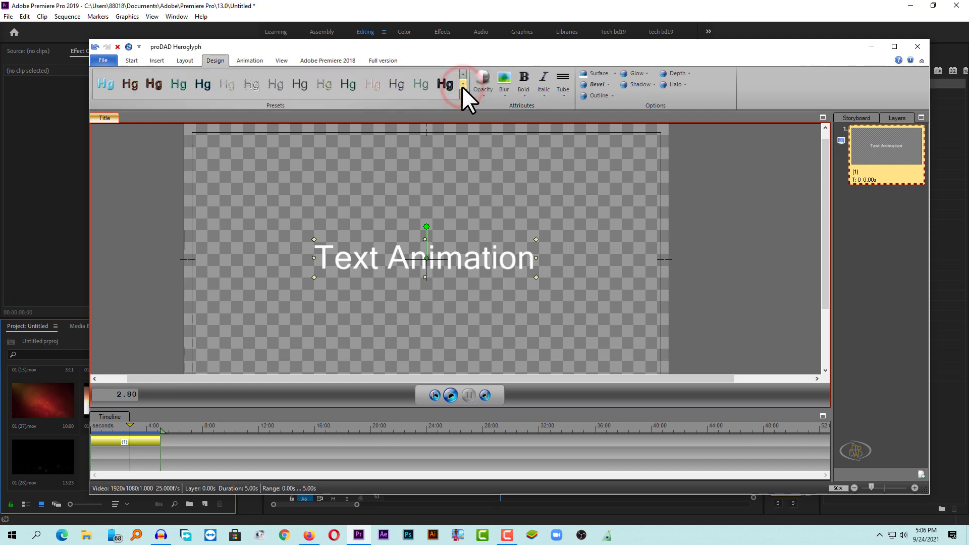
pyautogui.click(462, 86)
pyautogui.click(268, 89)
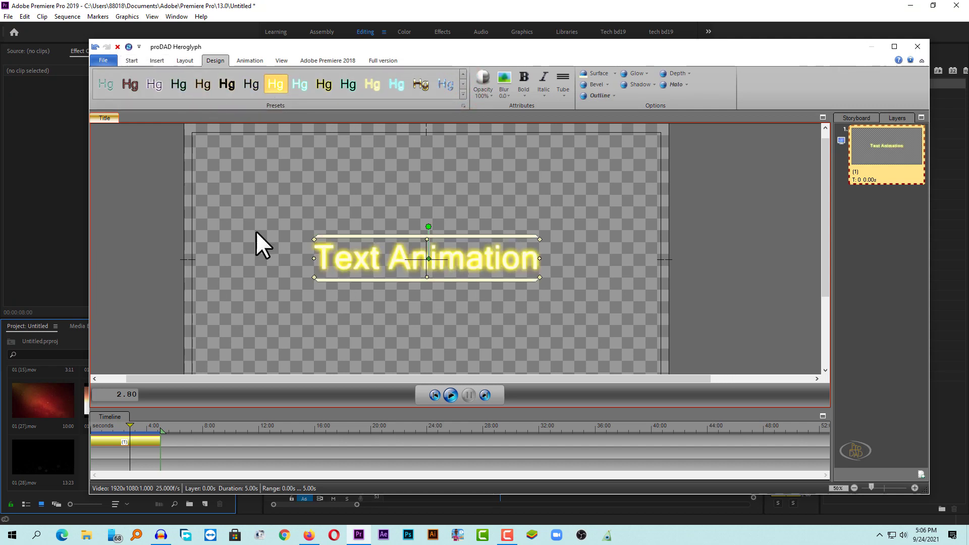
# Step: Change the title font to proDAD Girly and enlarge it to size 195.7
pyautogui.click(133, 61)
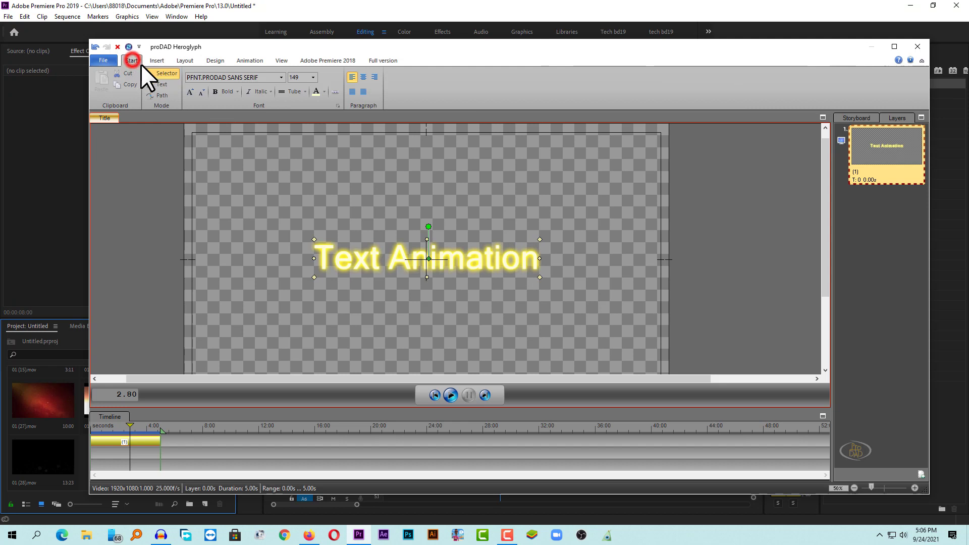
pyautogui.click(264, 76)
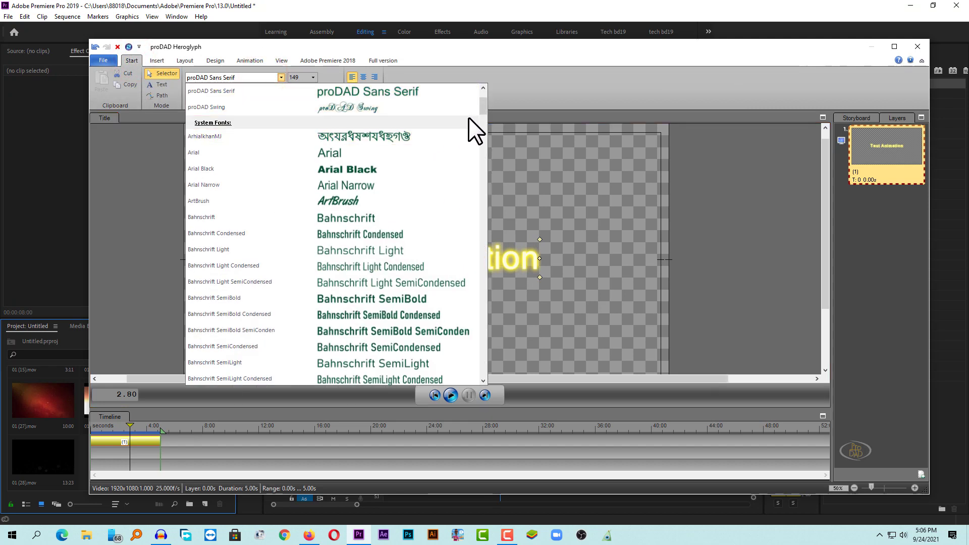
pyautogui.moveTo(480, 108); pyautogui.dragTo(485, 93)
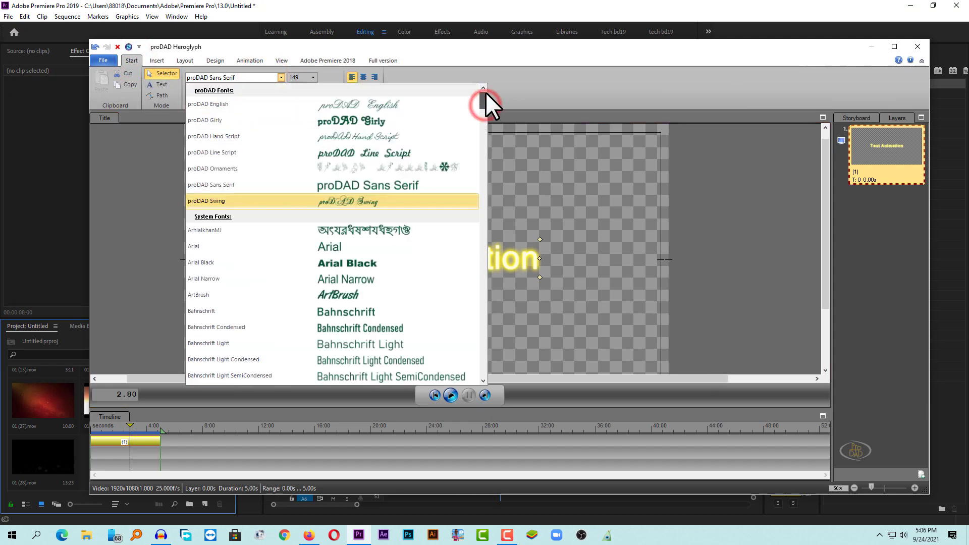
pyautogui.click(393, 121)
pyautogui.moveTo(510, 278)
pyautogui.mouseDown()
pyautogui.moveTo(525, 291)
pyautogui.moveTo(468, 286)
pyautogui.mouseUp()
pyautogui.click(342, 184)
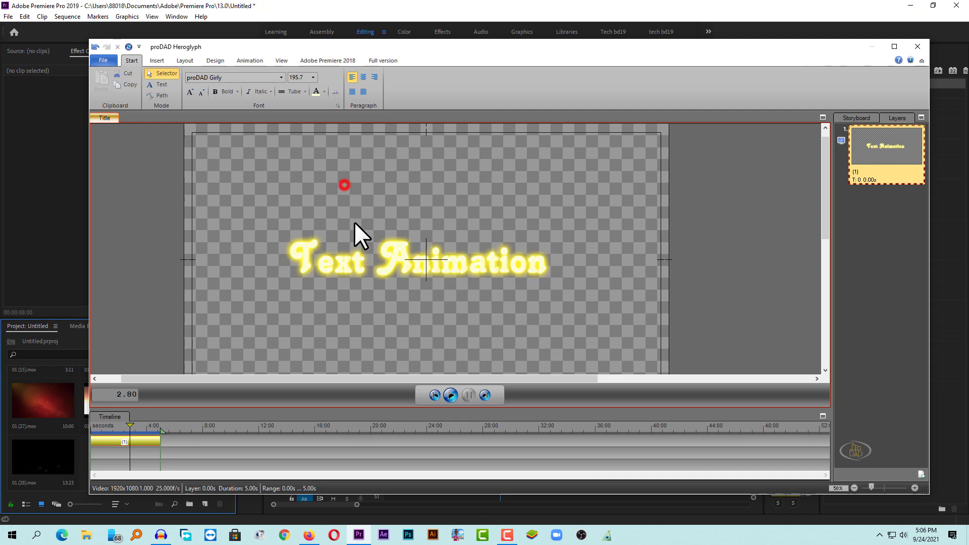
pyautogui.click(353, 275)
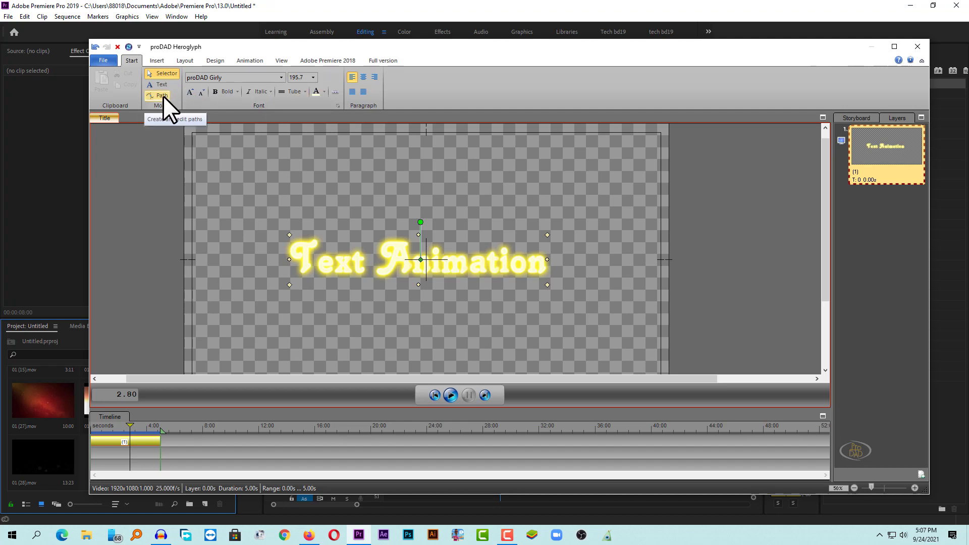
# Step: Browse the Design style presets, then bring up the Animation presets and timing options
pyautogui.click(217, 60)
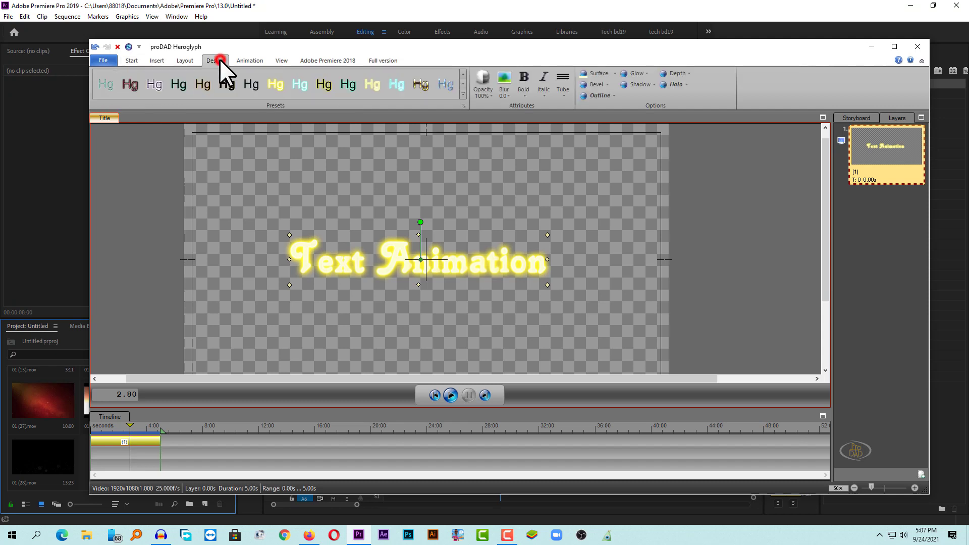
pyautogui.click(462, 84)
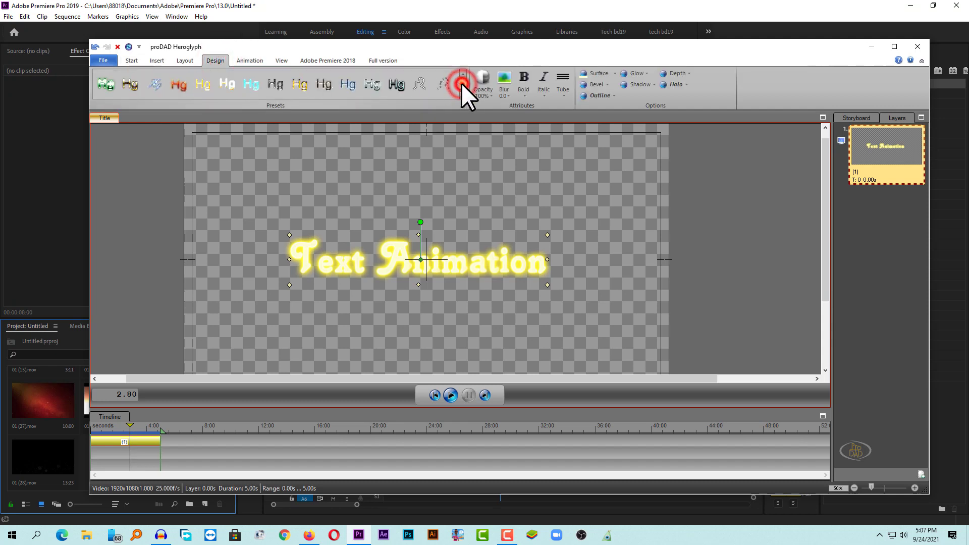
pyautogui.click(461, 72)
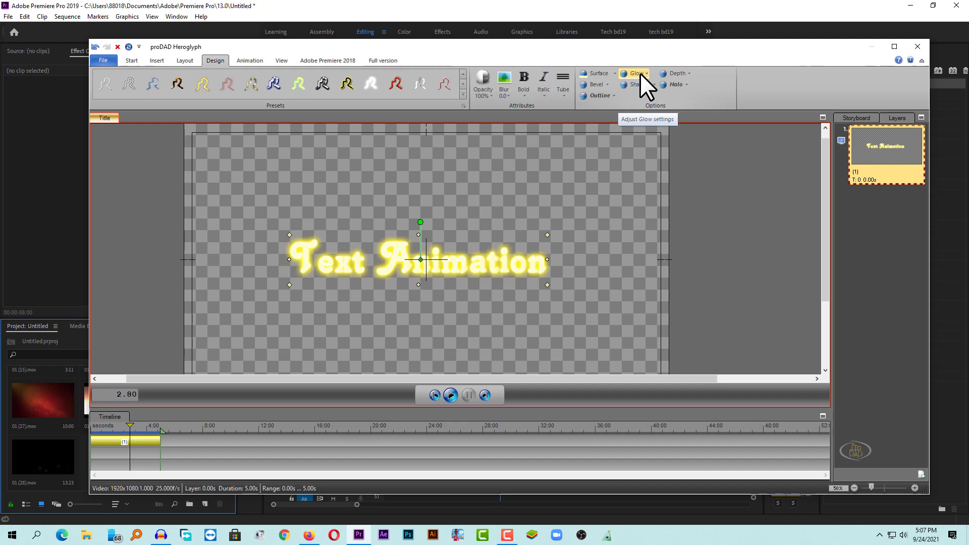
pyautogui.click(250, 60)
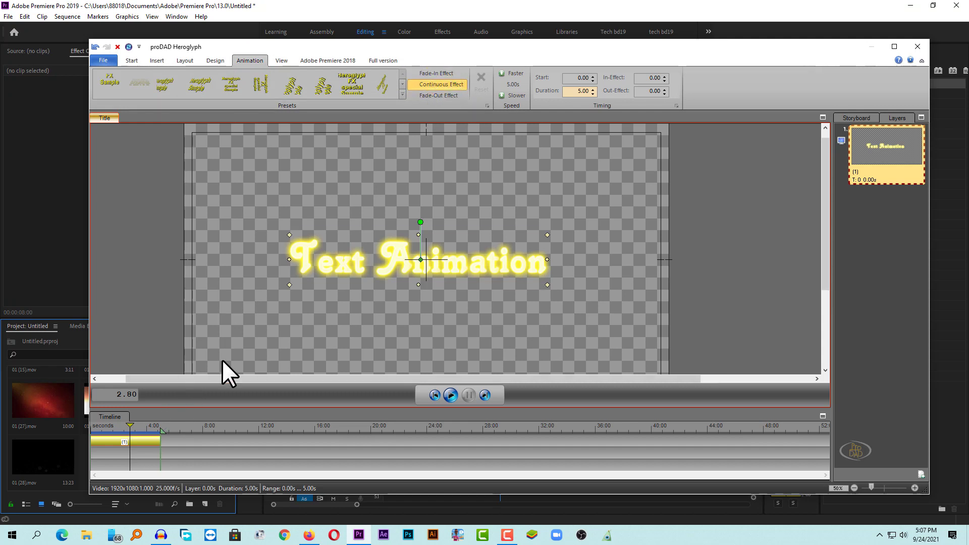
# Step: Apply the Heroglyph Sample continuous-effect preset to the Text Animation title
pyautogui.moveTo(131, 427); pyautogui.dragTo(91, 437)
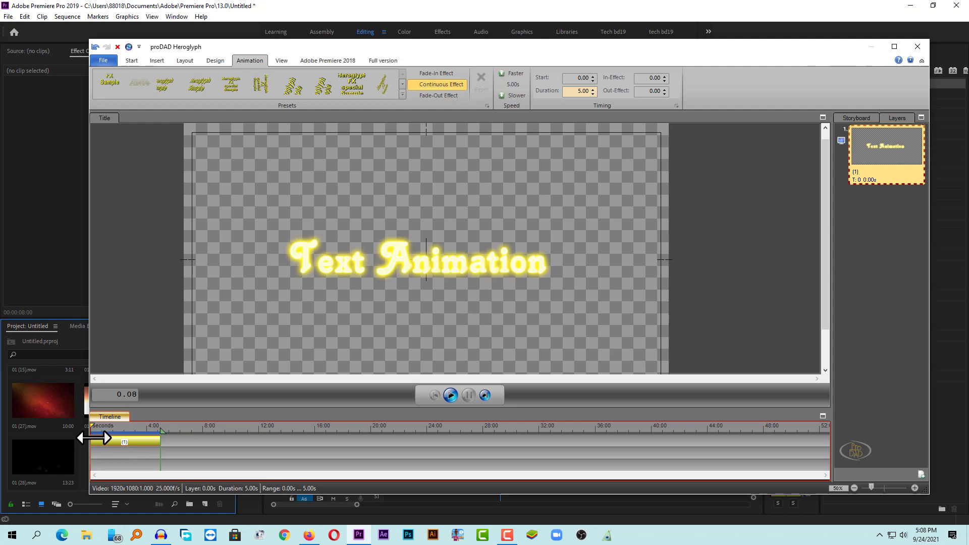
pyautogui.moveTo(97, 438); pyautogui.dragTo(107, 438)
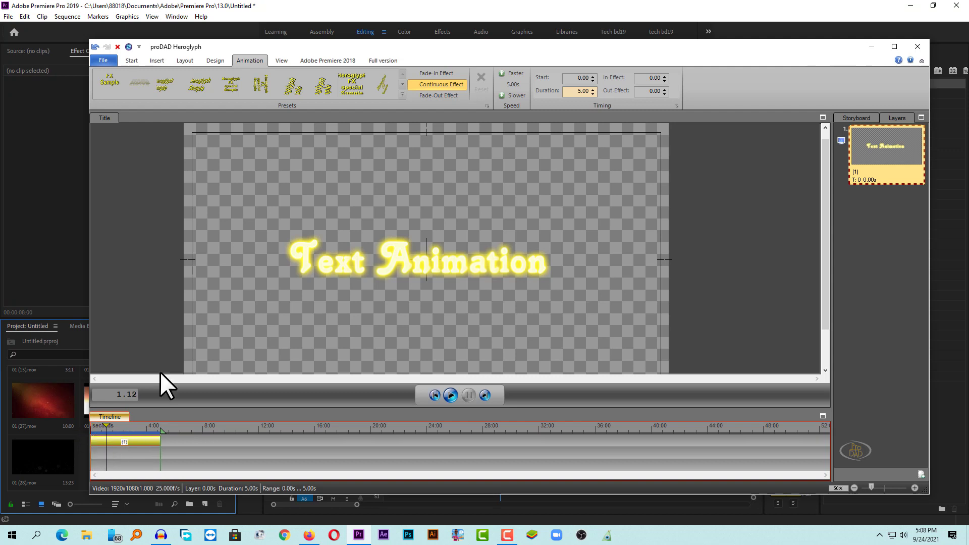
pyautogui.click(431, 71)
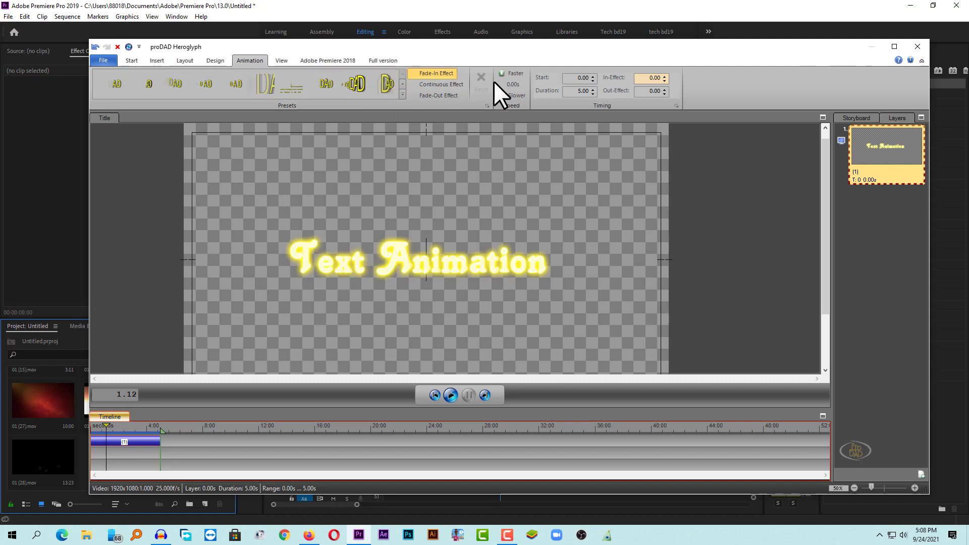
pyautogui.click(447, 87)
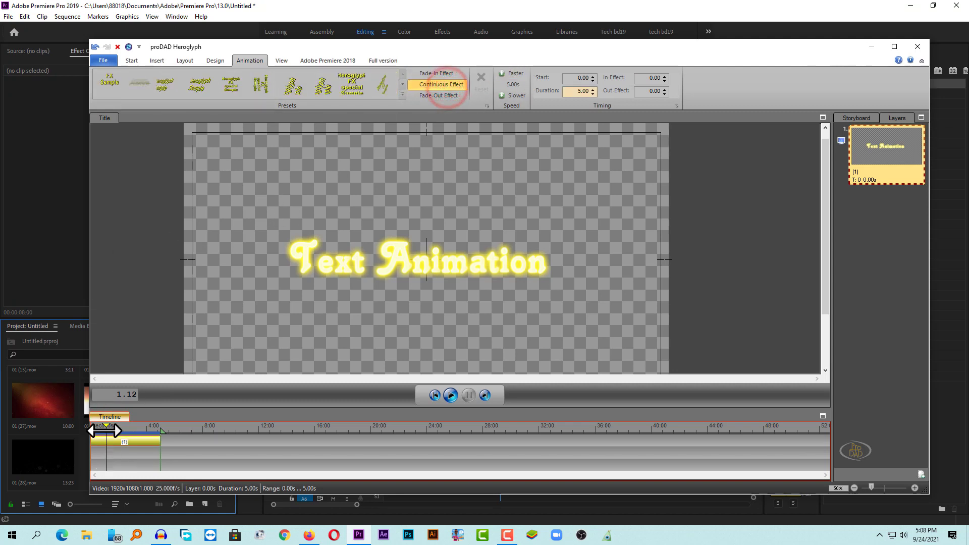
pyautogui.moveTo(105, 430)
pyautogui.mouseDown()
pyautogui.moveTo(134, 436)
pyautogui.moveTo(126, 446)
pyautogui.mouseUp()
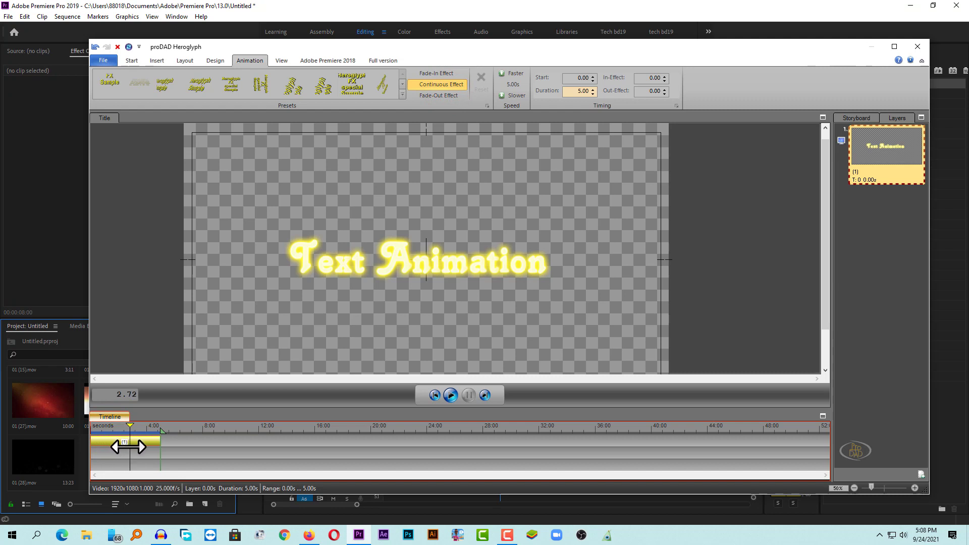
pyautogui.click(186, 81)
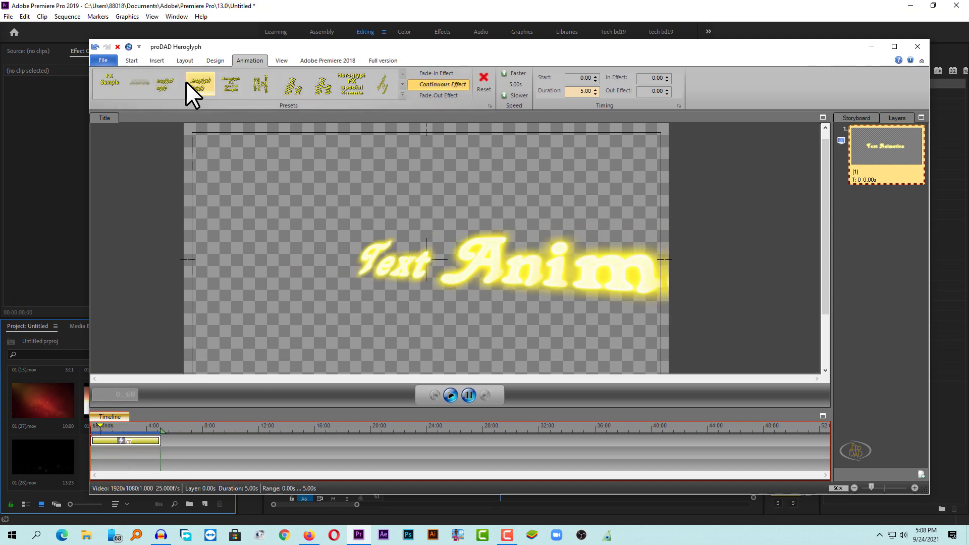
# Step: Preview the first row of fade-in presets on the Text Animation title
pyautogui.click(439, 97)
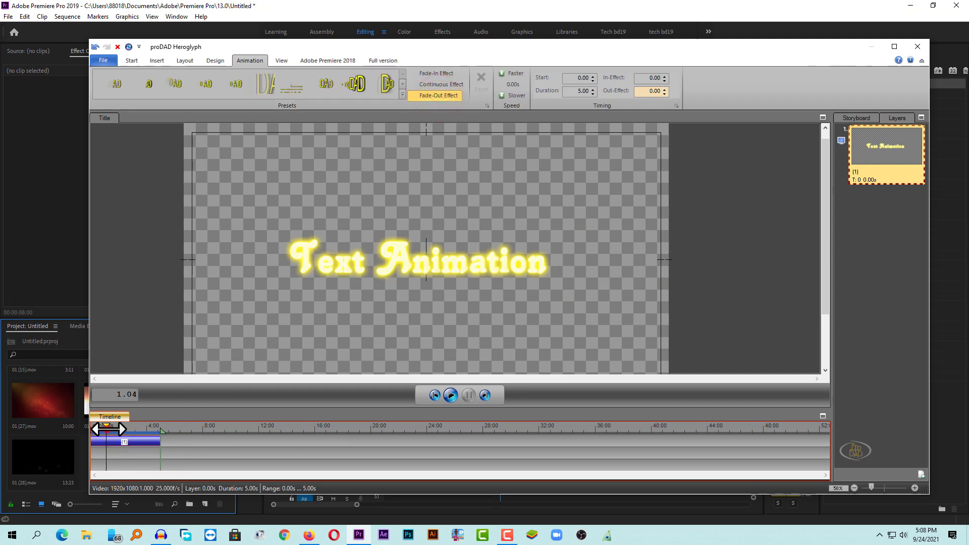
pyautogui.moveTo(108, 430); pyautogui.dragTo(146, 431)
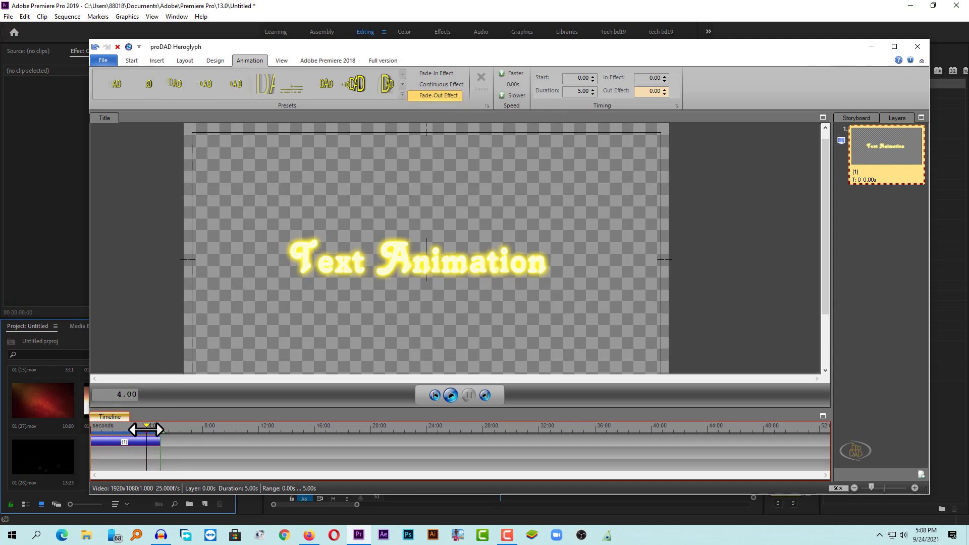
pyautogui.moveTo(146, 429); pyautogui.dragTo(95, 436)
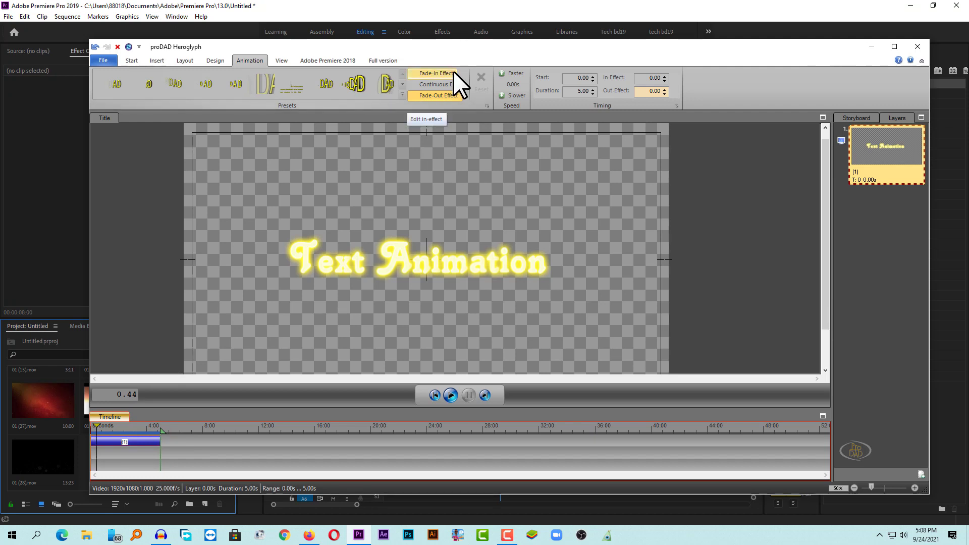
pyautogui.click(441, 72)
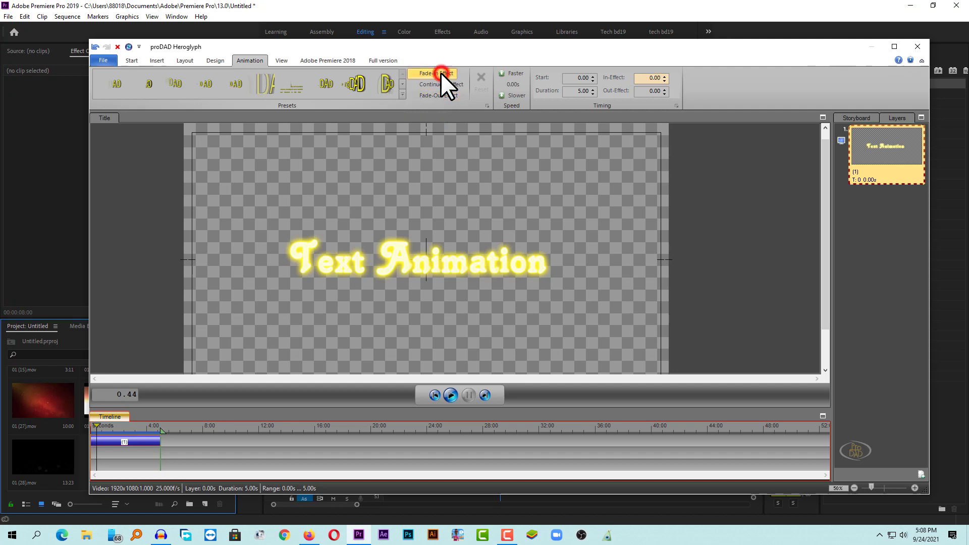
pyautogui.click(122, 83)
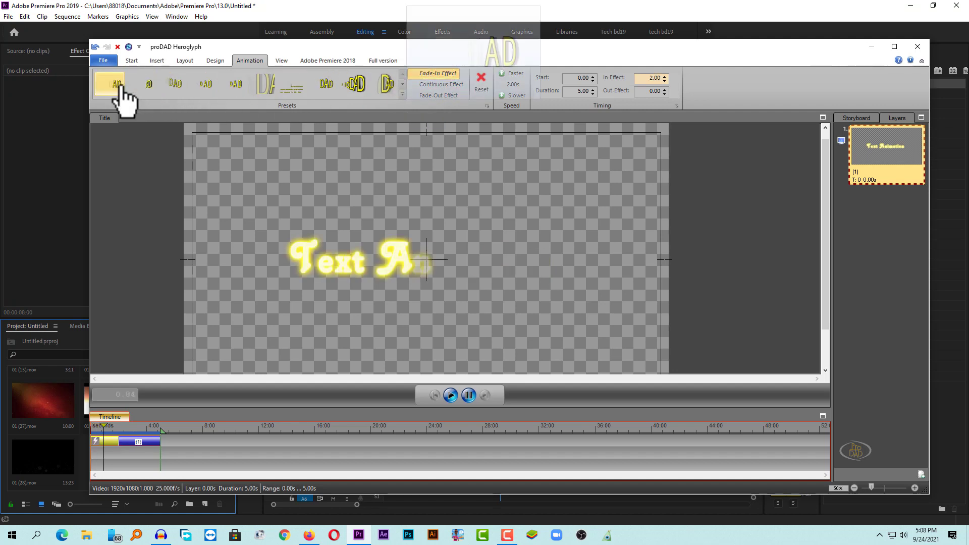
pyautogui.click(150, 85)
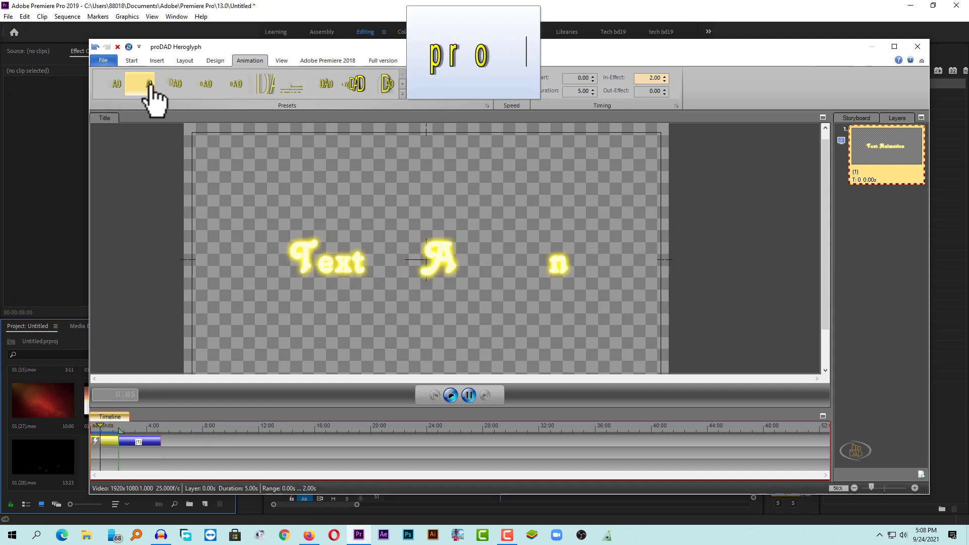
pyautogui.click(175, 85)
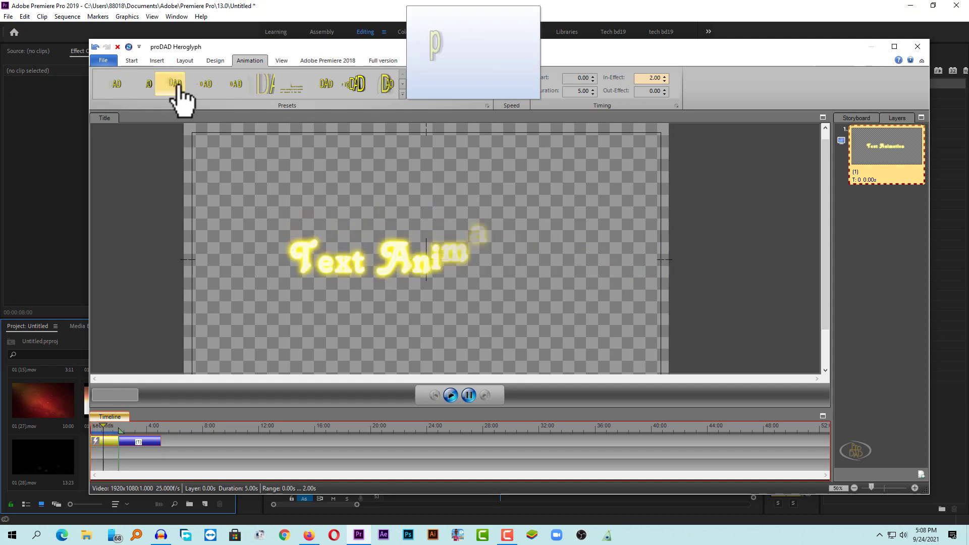
pyautogui.click(230, 85)
pyautogui.click(284, 84)
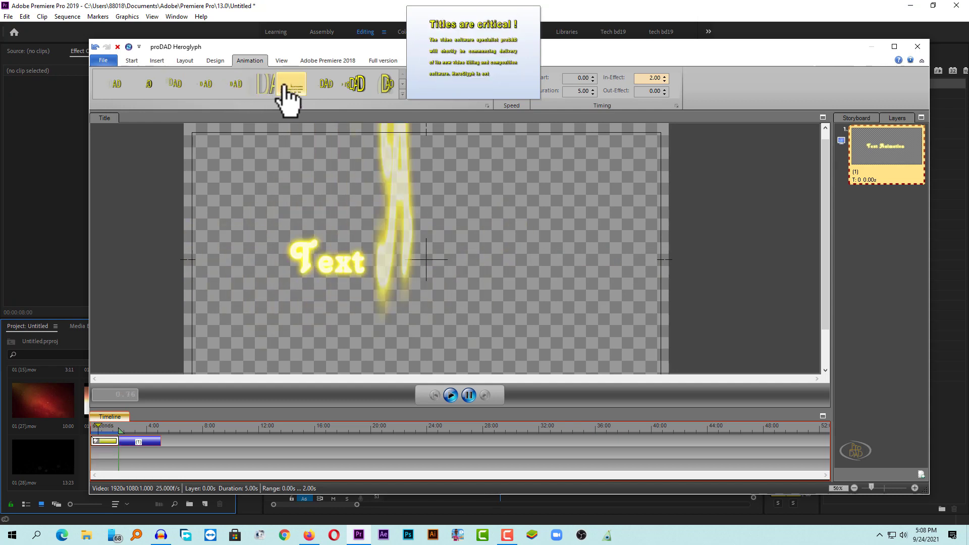
pyautogui.click(325, 85)
pyautogui.click(356, 84)
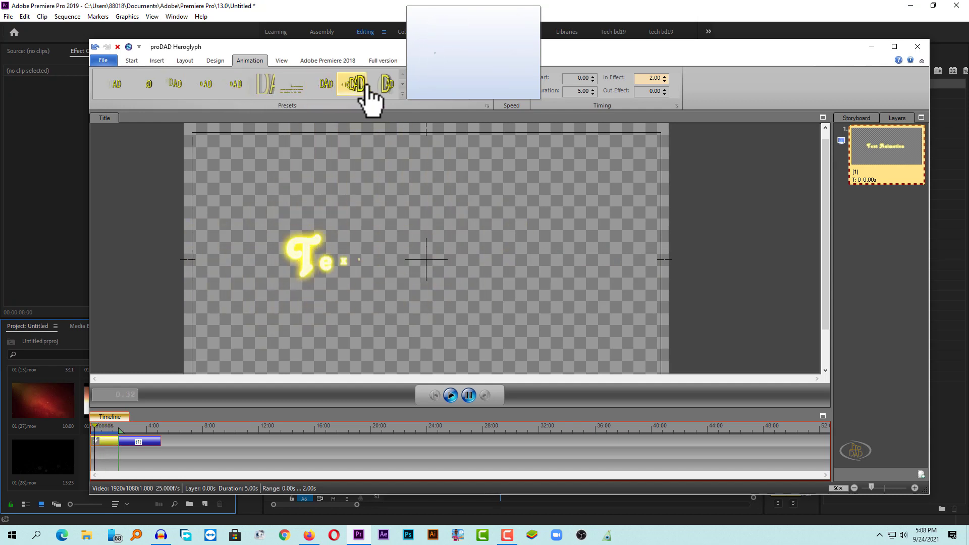
pyautogui.click(397, 97)
# Step: Browse further fade-in presets and settle on the 2.00 s glowing-dots letter fade-in
pyautogui.click(401, 83)
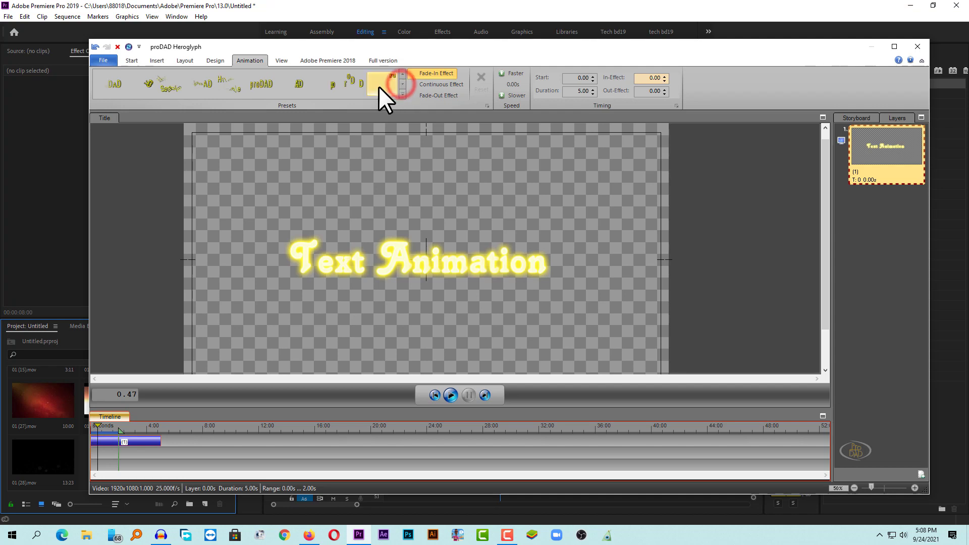
pyautogui.click(253, 87)
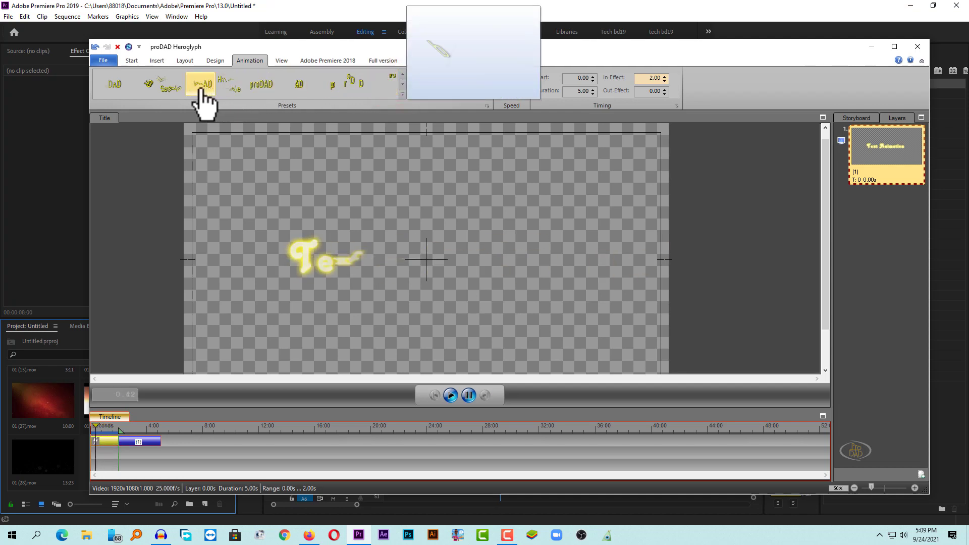
pyautogui.click(173, 96)
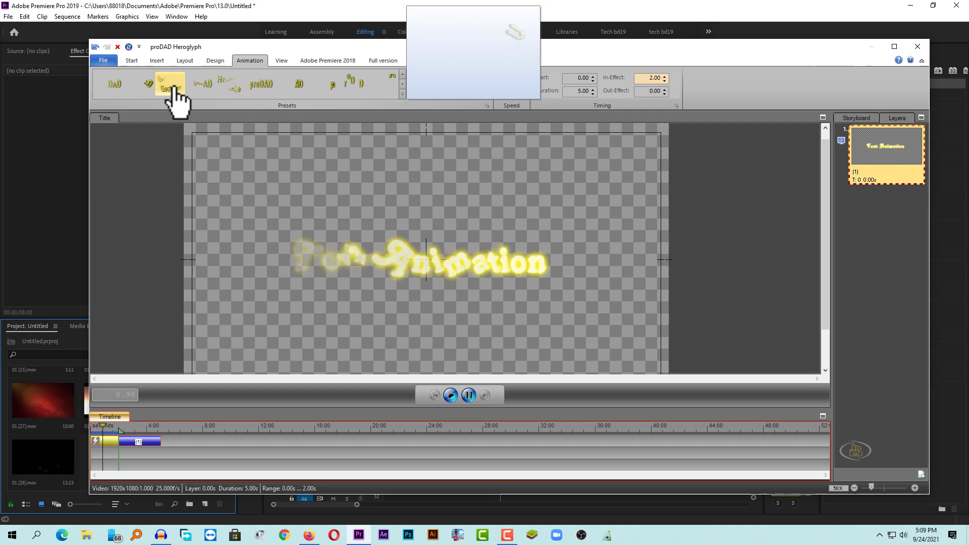
pyautogui.click(133, 86)
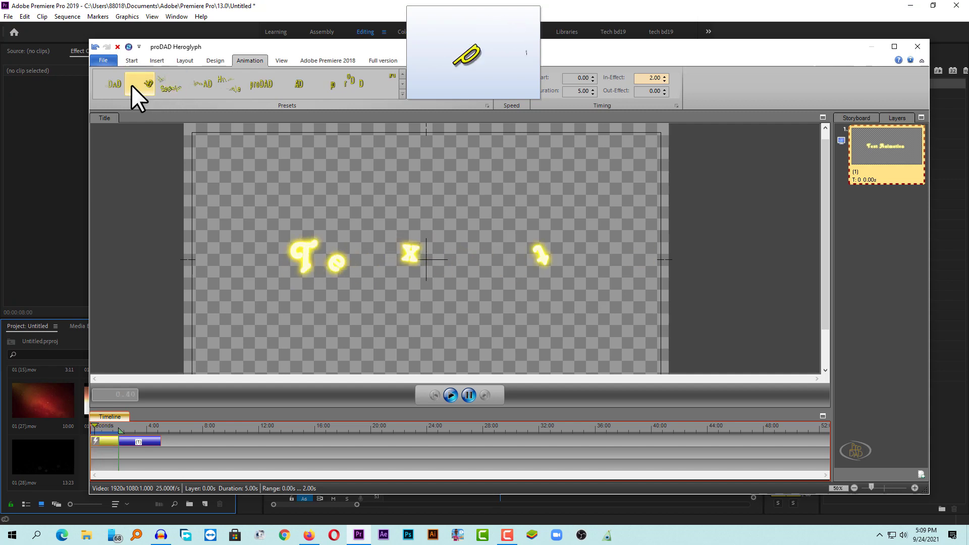
pyautogui.click(403, 84)
pyautogui.click(311, 88)
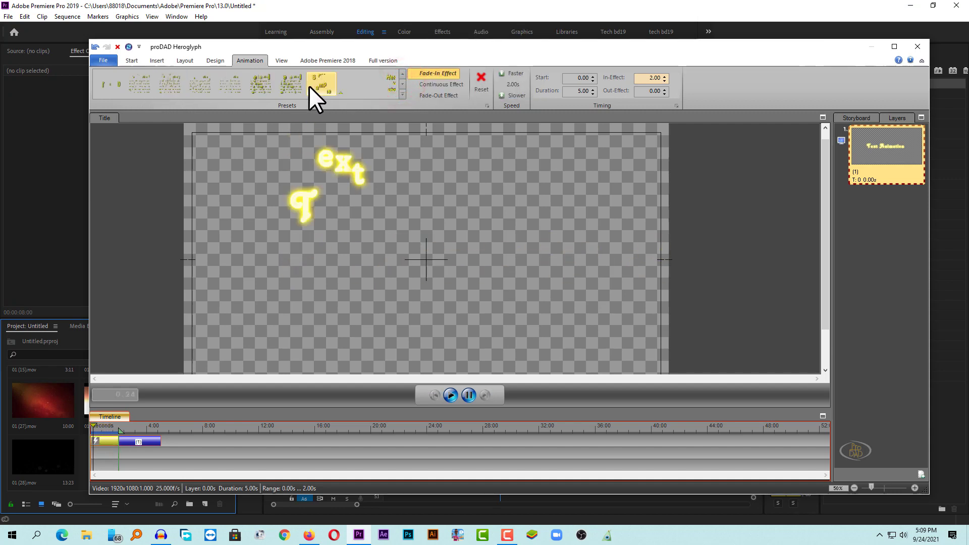
pyautogui.click(227, 89)
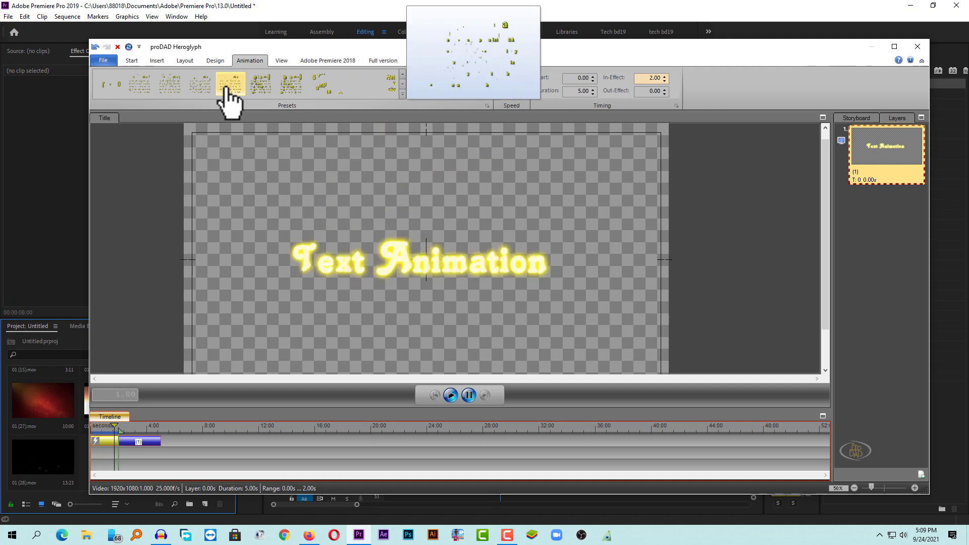
pyautogui.click(225, 86)
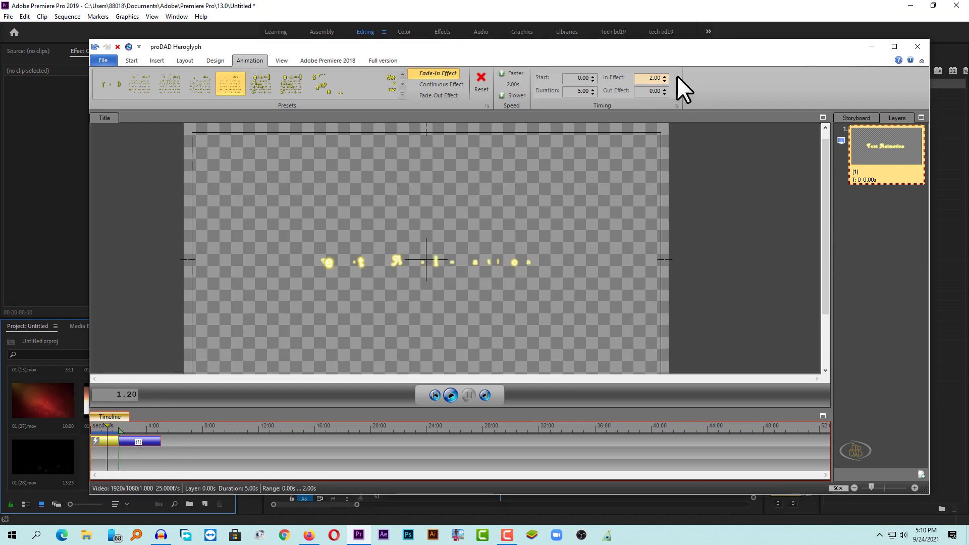
# Step: Reduce the In-Effect duration from 2.00 to 1.00 seconds
pyautogui.click(664, 81)
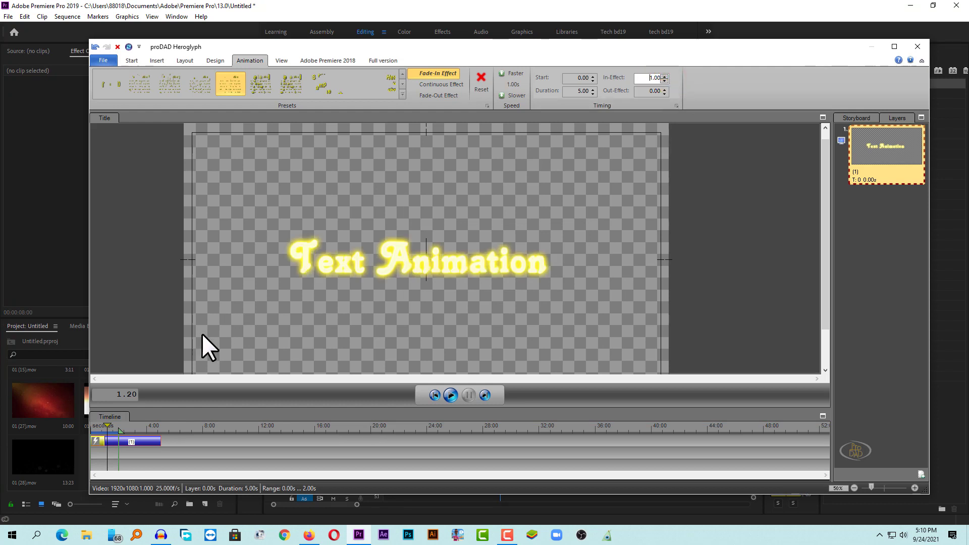
# Step: Switch Text Animation to its fade-out effect and try a couple of fade-out presets
pyautogui.click(445, 97)
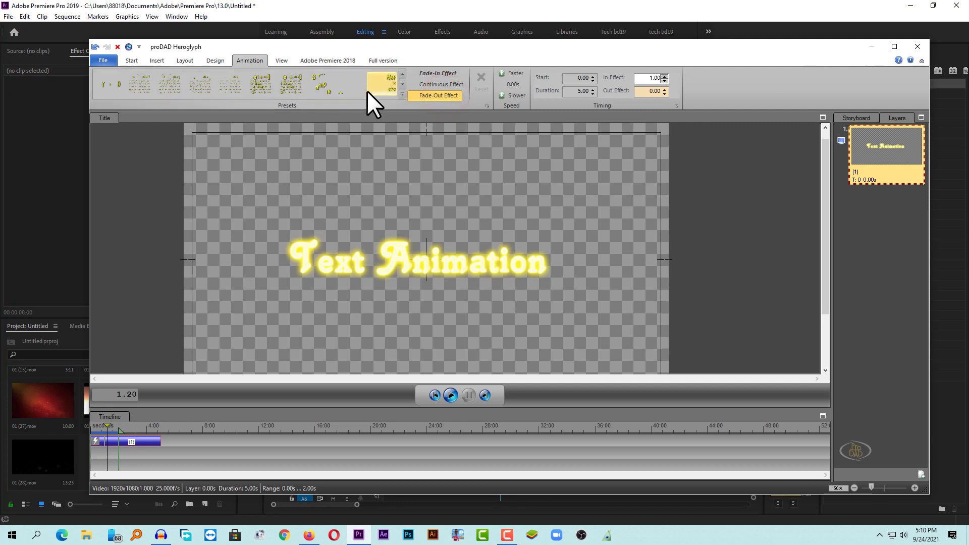
pyautogui.click(402, 84)
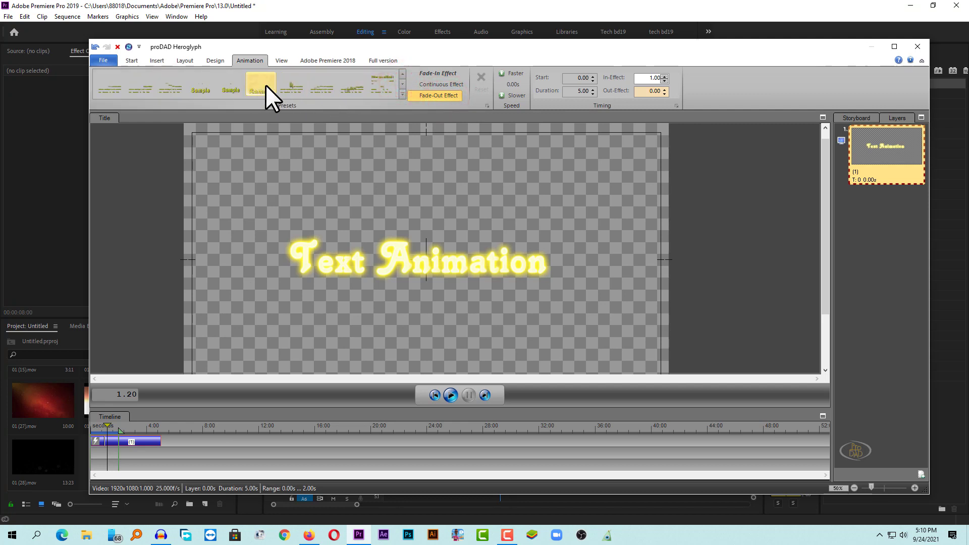
pyautogui.moveTo(107, 426); pyautogui.dragTo(151, 428)
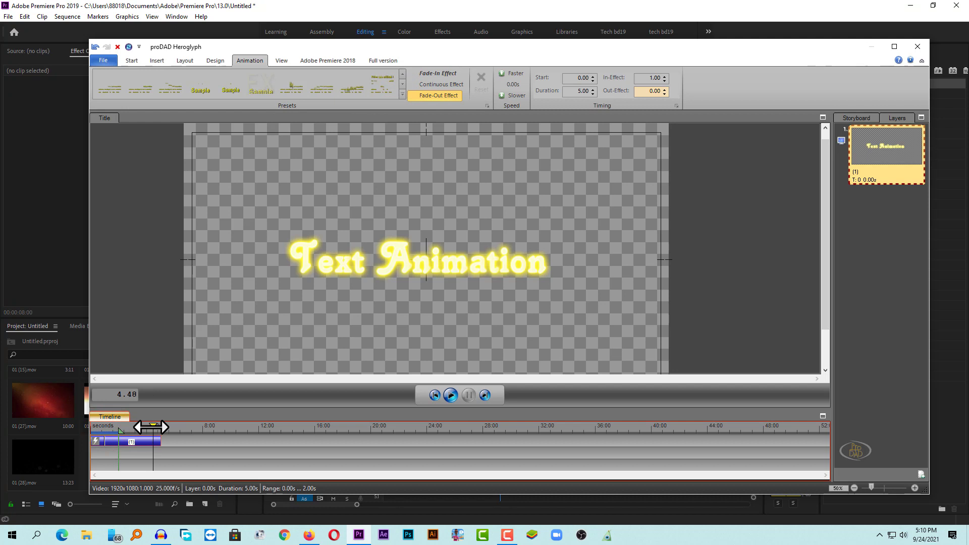
pyautogui.click(299, 86)
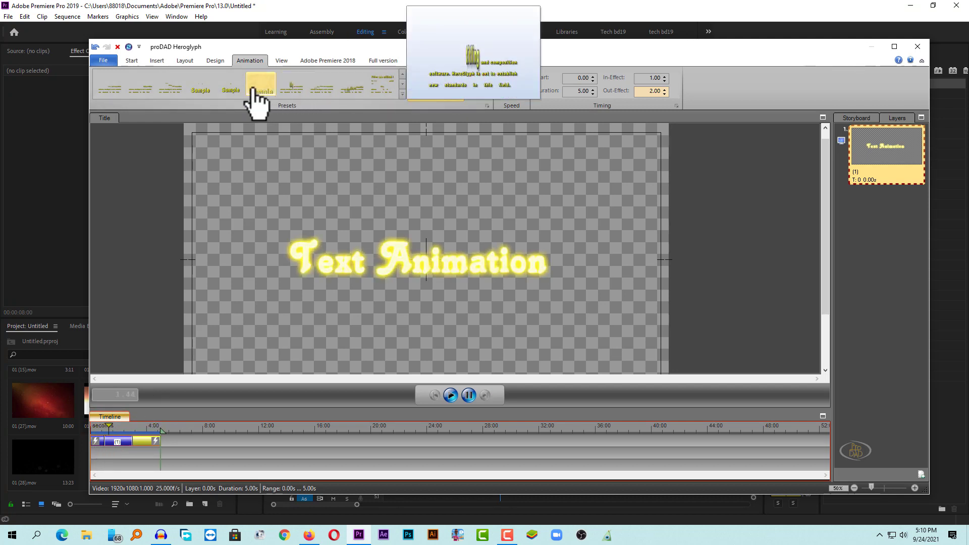
pyautogui.click(349, 88)
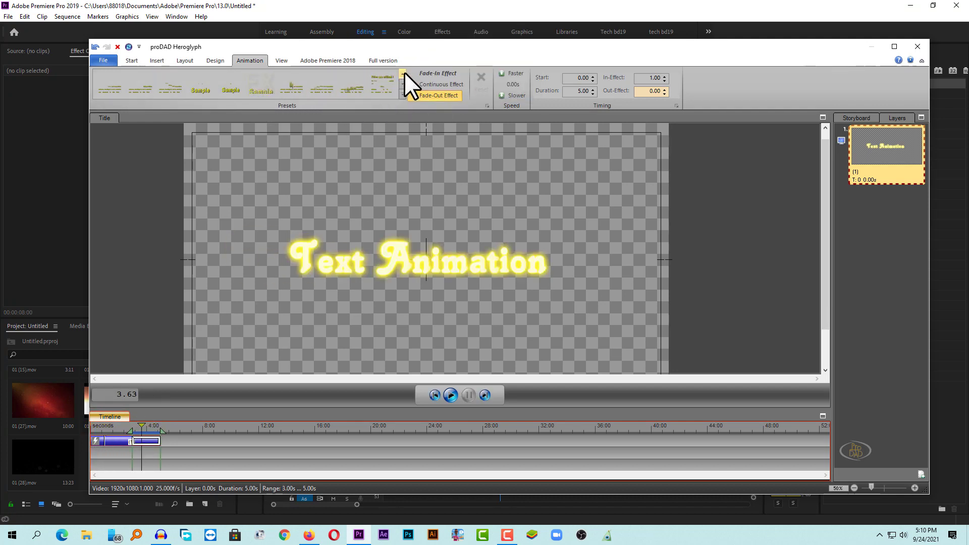
# Step: Try more fade-out presets from other gallery rows, then expand the full preset gallery
pyautogui.click(403, 73)
pyautogui.click(356, 81)
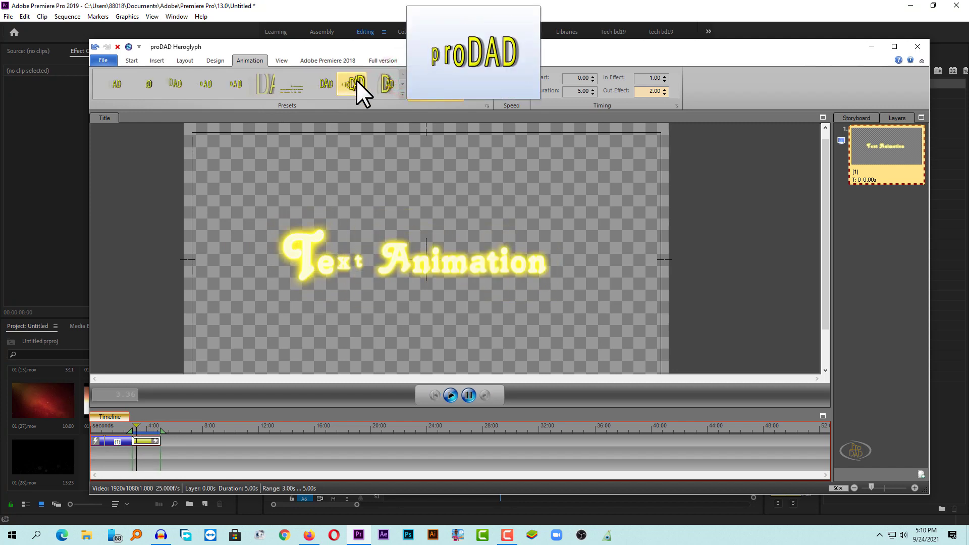
pyautogui.scroll(-1, 303, 88)
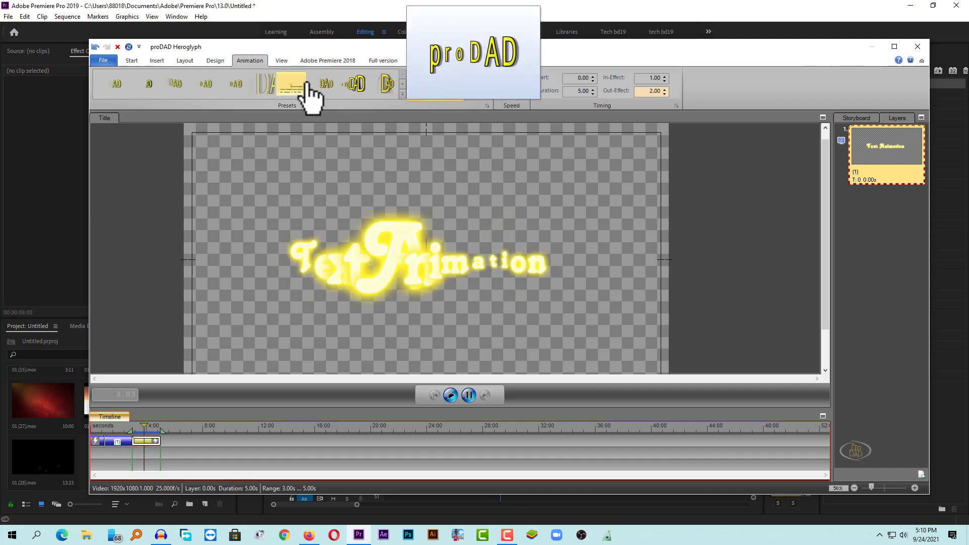
pyautogui.click(395, 85)
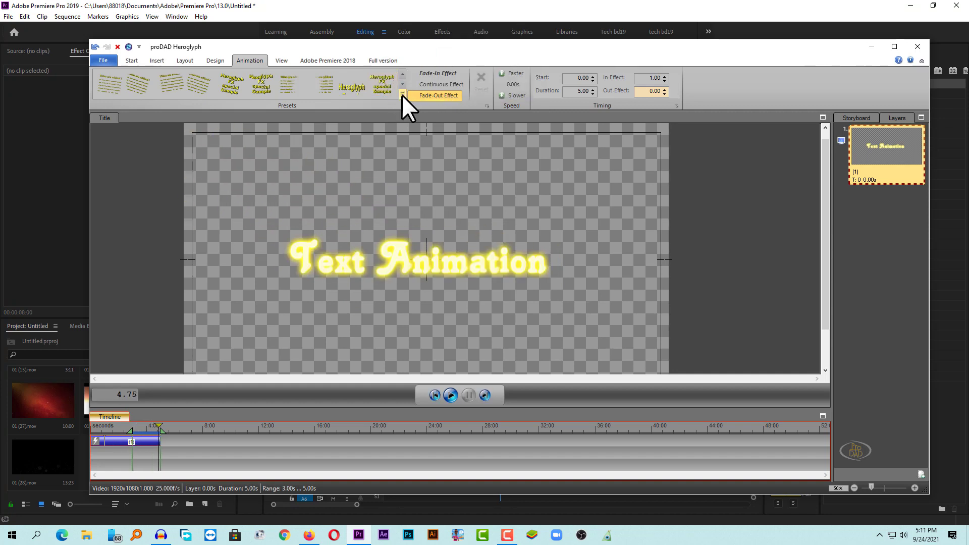
pyautogui.click(403, 93)
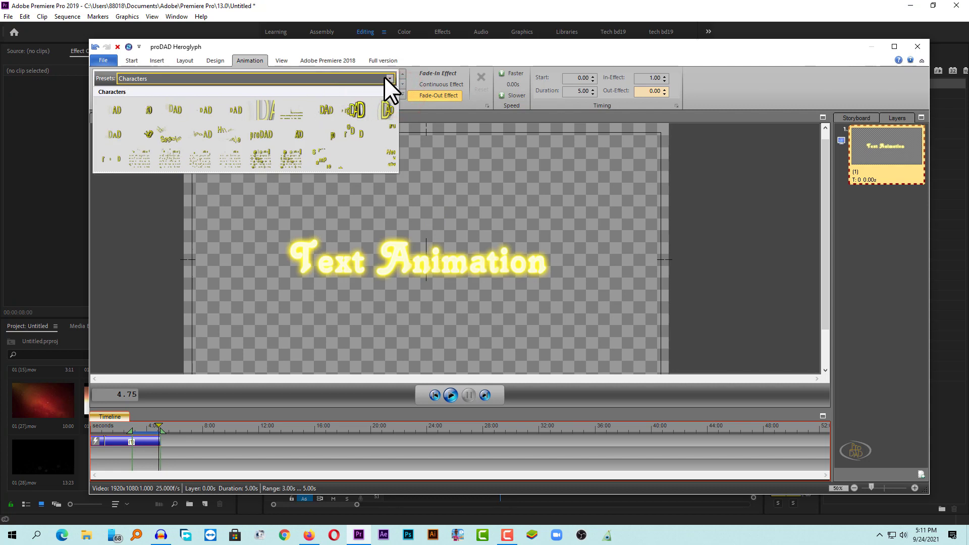
# Step: Browse the Handwriting and Diashow Text categories, then apply the proDAD Characters preset as fade-out
pyautogui.click(390, 79)
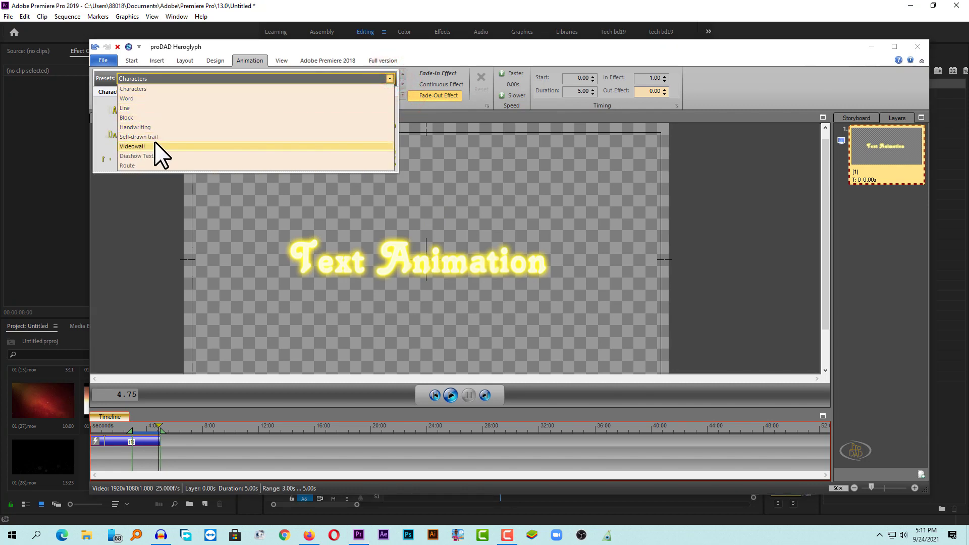
pyautogui.click(149, 129)
pyautogui.click(135, 111)
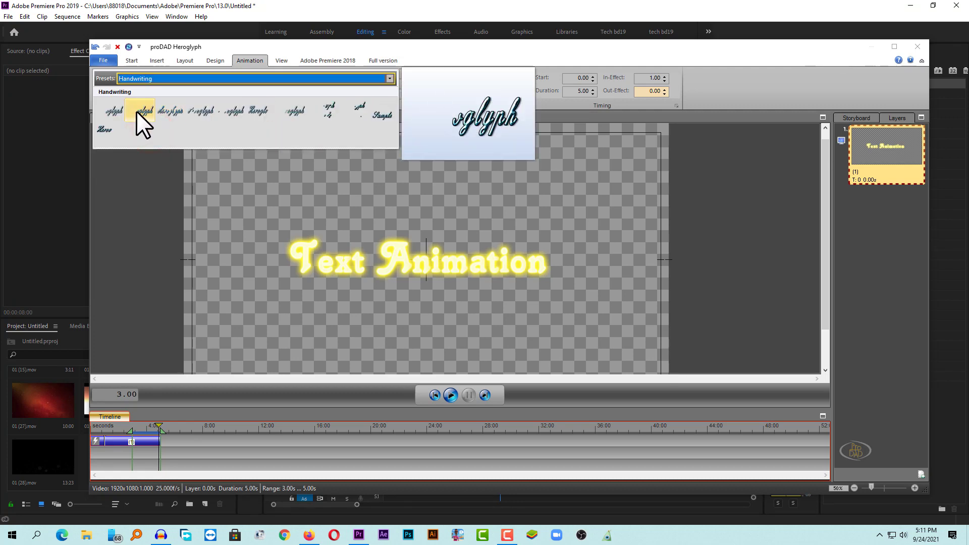
pyautogui.click(226, 80)
pyautogui.click(148, 157)
pyautogui.click(212, 108)
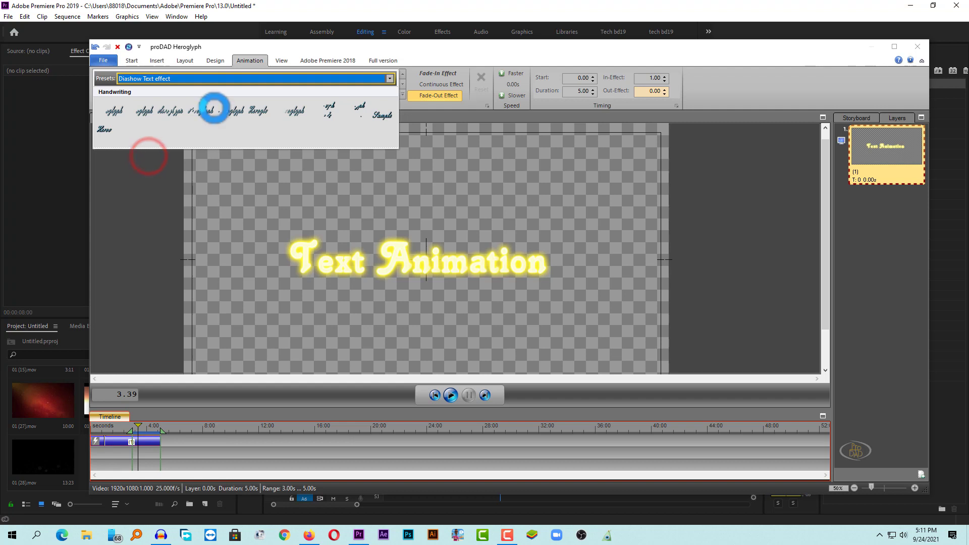
pyautogui.click(344, 114)
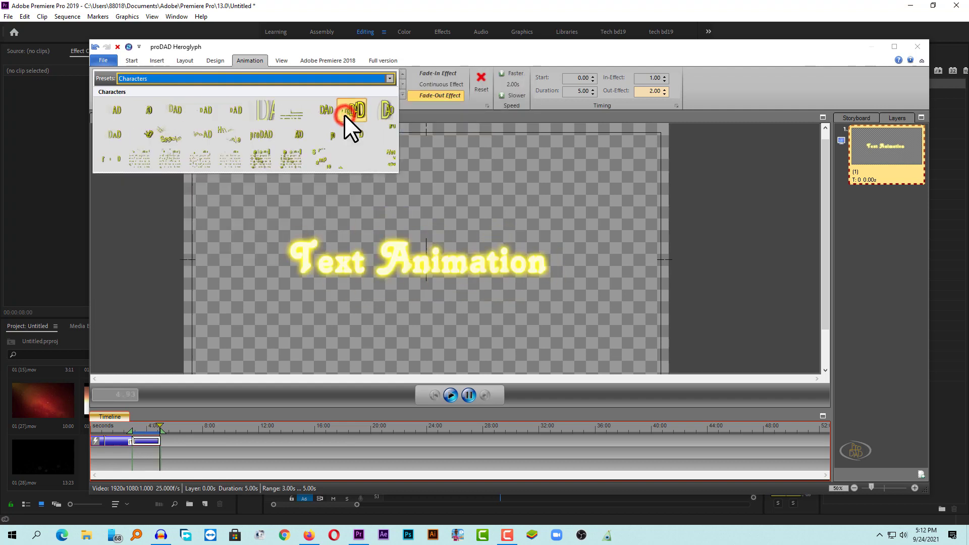
pyautogui.click(344, 114)
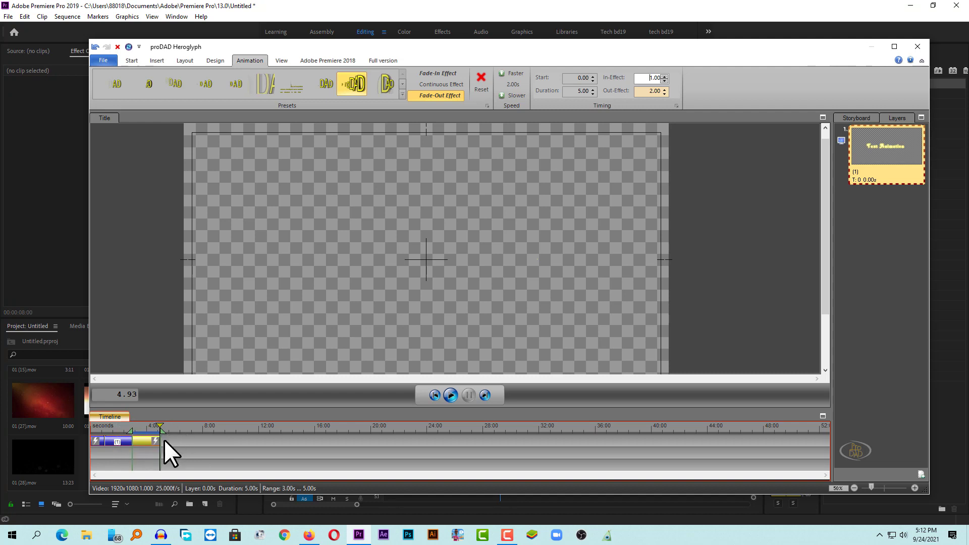
# Step: Set the Text Animation Out-Effect to 1.00 s and scrub the timeline to preview it
pyautogui.moveTo(159, 428)
pyautogui.mouseDown()
pyautogui.moveTo(145, 430)
pyautogui.moveTo(154, 435)
pyautogui.mouseUp()
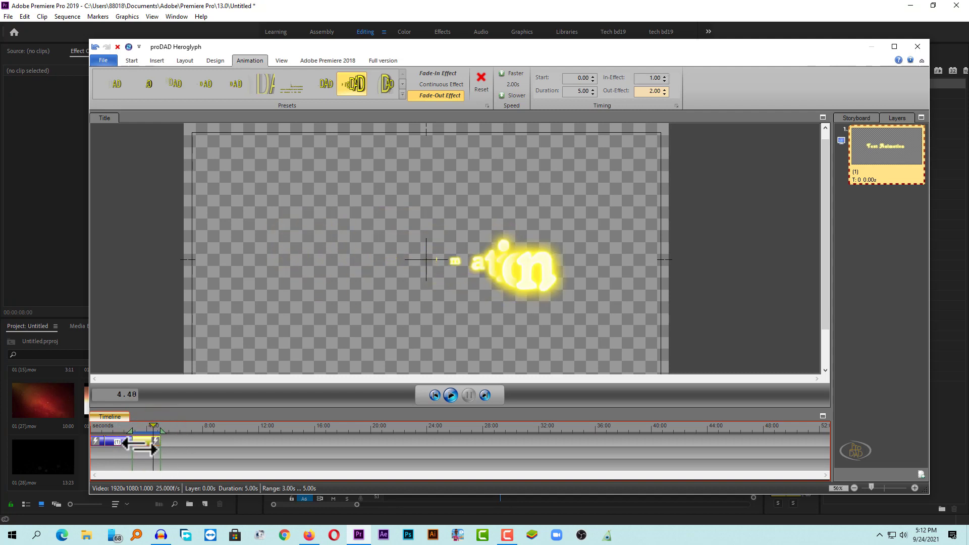
pyautogui.click(666, 95)
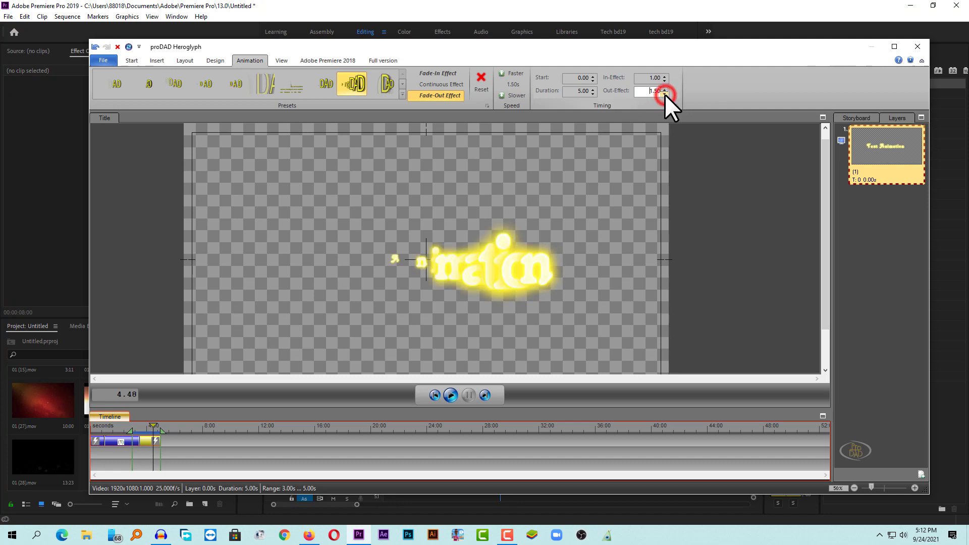
pyautogui.click(665, 95)
pyautogui.moveTo(152, 426)
pyautogui.mouseDown()
pyautogui.moveTo(101, 453)
pyautogui.moveTo(160, 453)
pyautogui.moveTo(122, 455)
pyautogui.mouseUp()
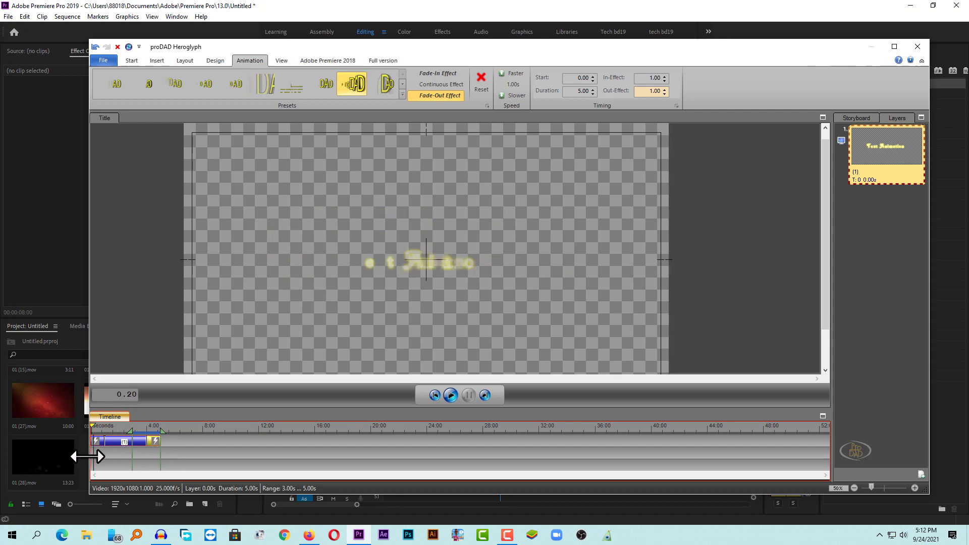
pyautogui.click(144, 441)
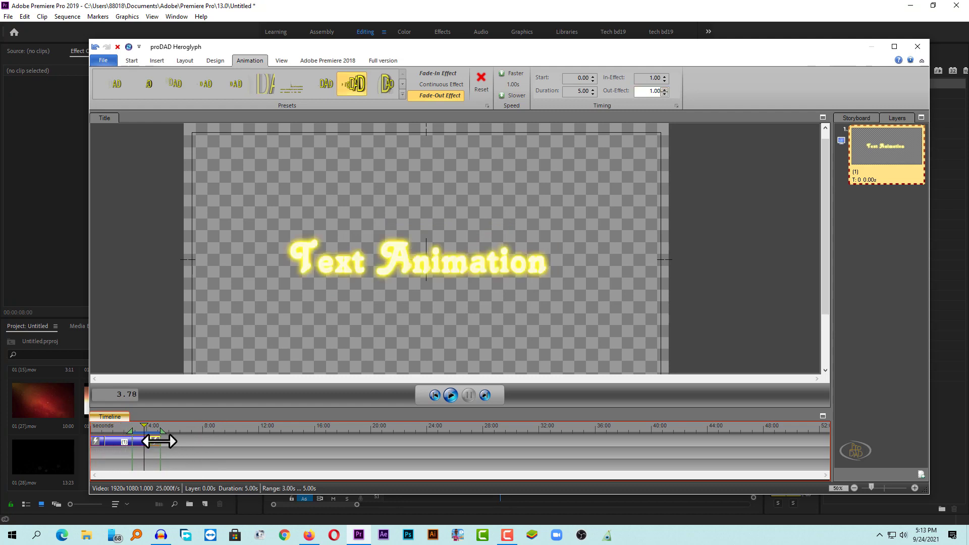
pyautogui.moveTo(161, 445)
pyautogui.mouseDown()
pyautogui.moveTo(327, 442)
pyautogui.moveTo(147, 443)
pyautogui.mouseUp()
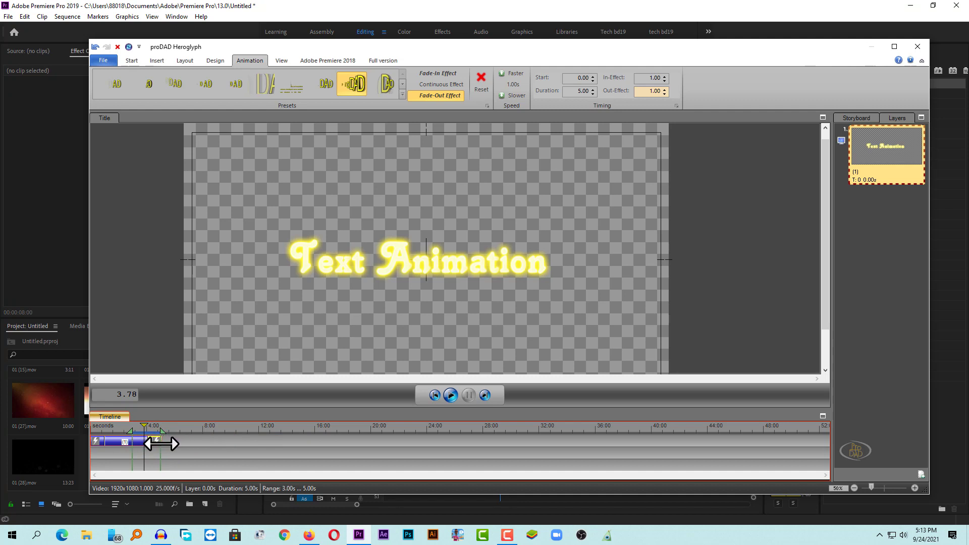
pyautogui.moveTo(134, 428); pyautogui.dragTo(218, 428)
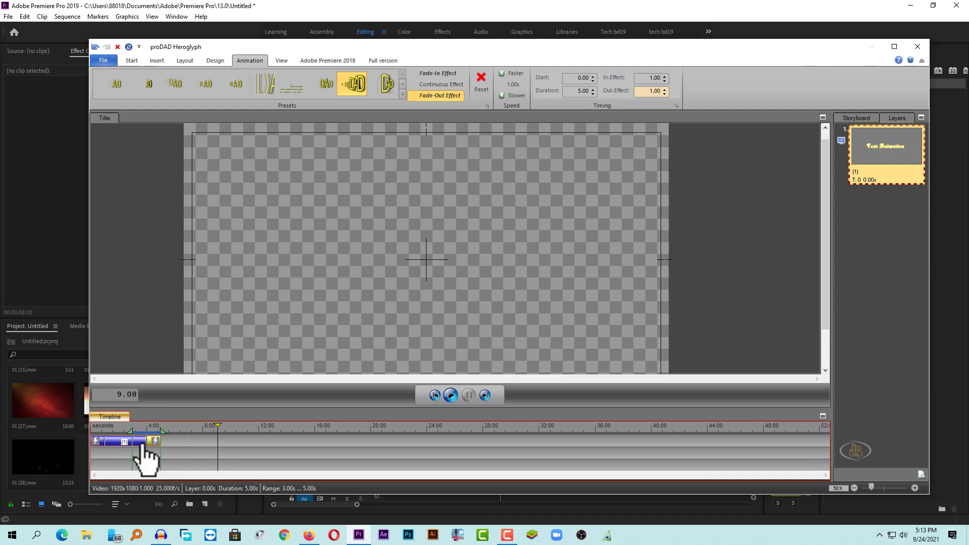
# Step: Paste a copy of the Text Animation clip starting at 5.00 s, right after the first
pyautogui.click(126, 442)
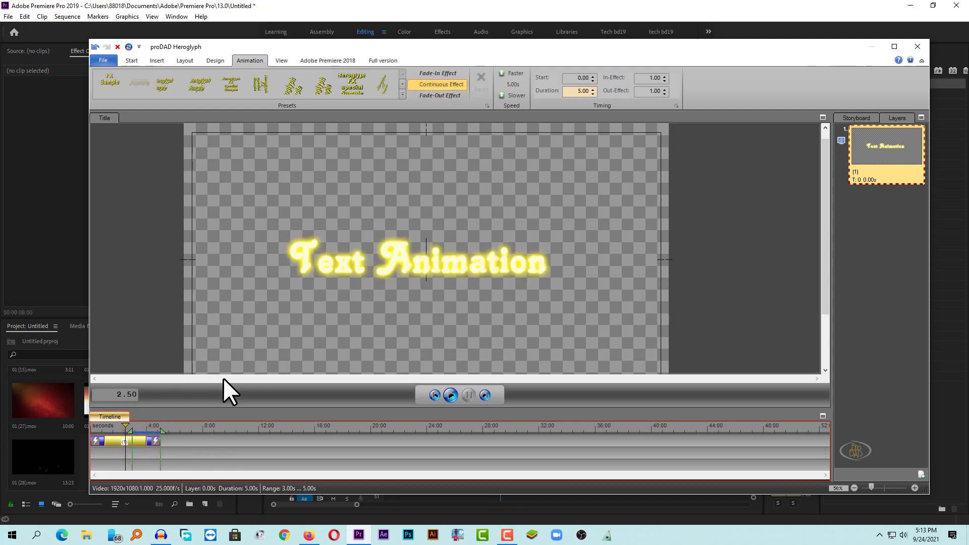
pyautogui.moveTo(125, 426); pyautogui.dragTo(193, 426)
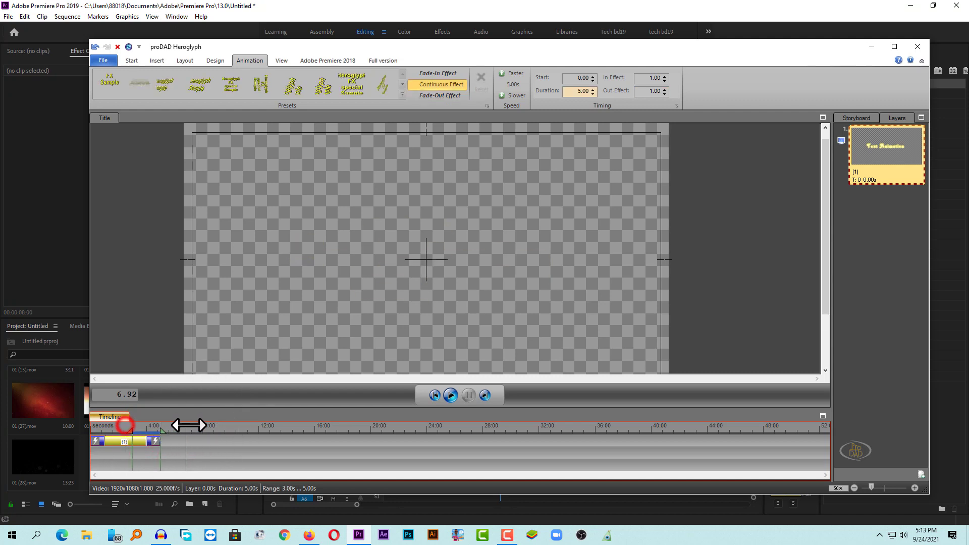
pyautogui.hotkey('ctrl', 'v')
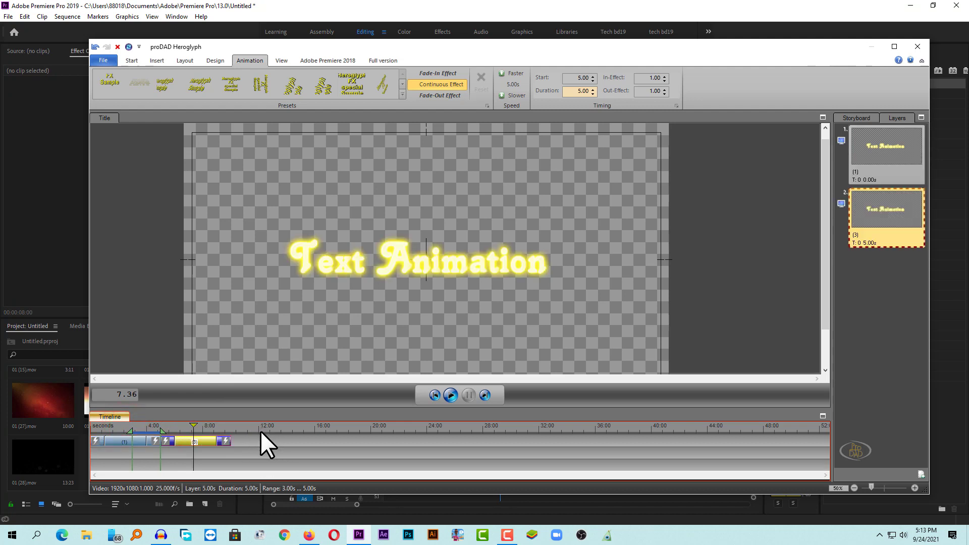
pyautogui.moveTo(182, 441)
pyautogui.mouseDown()
pyautogui.moveTo(200, 441)
pyautogui.moveTo(184, 441)
pyautogui.mouseUp()
pyautogui.click(405, 268)
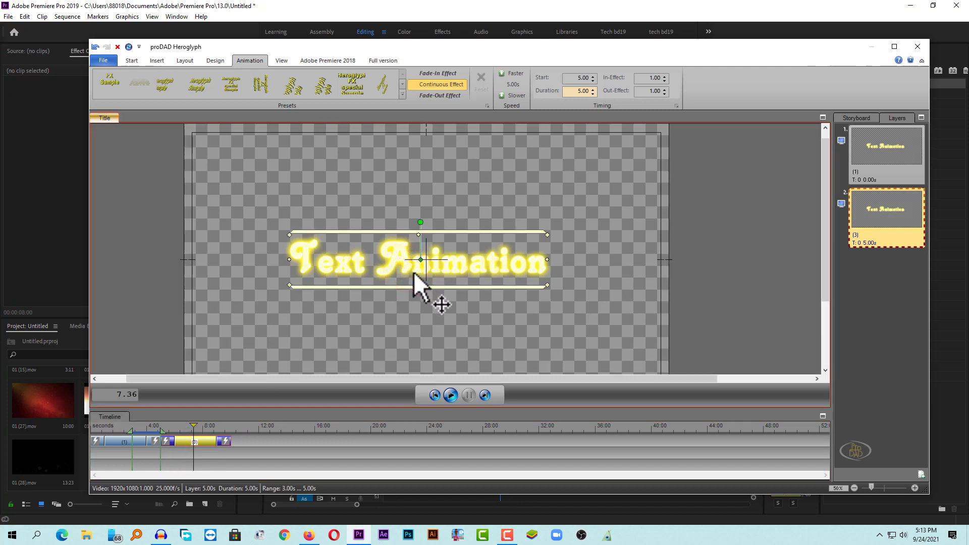
pyautogui.click(489, 256)
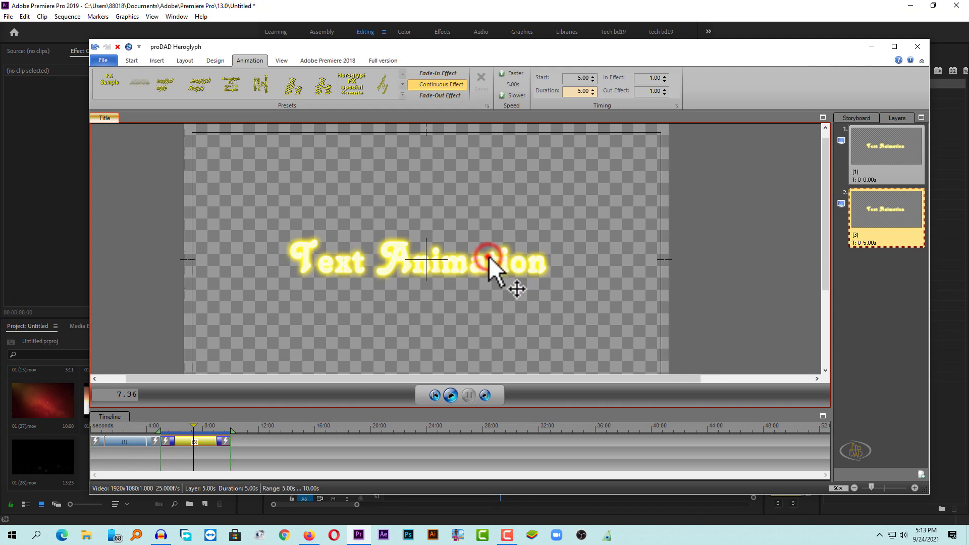
# Step: Replace the second title's text 'Text Animation' with 'Adobe Premiere'
pyautogui.click(131, 59)
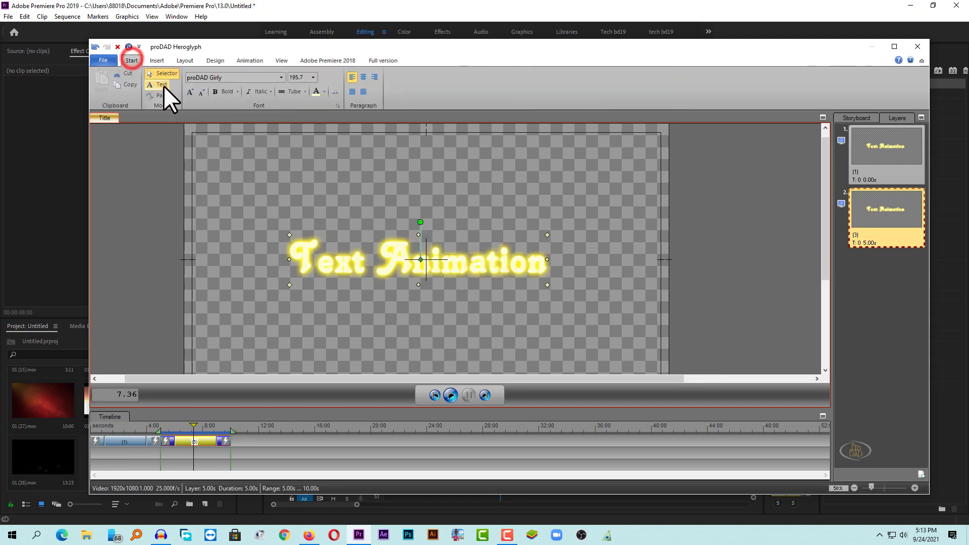
pyautogui.click(161, 85)
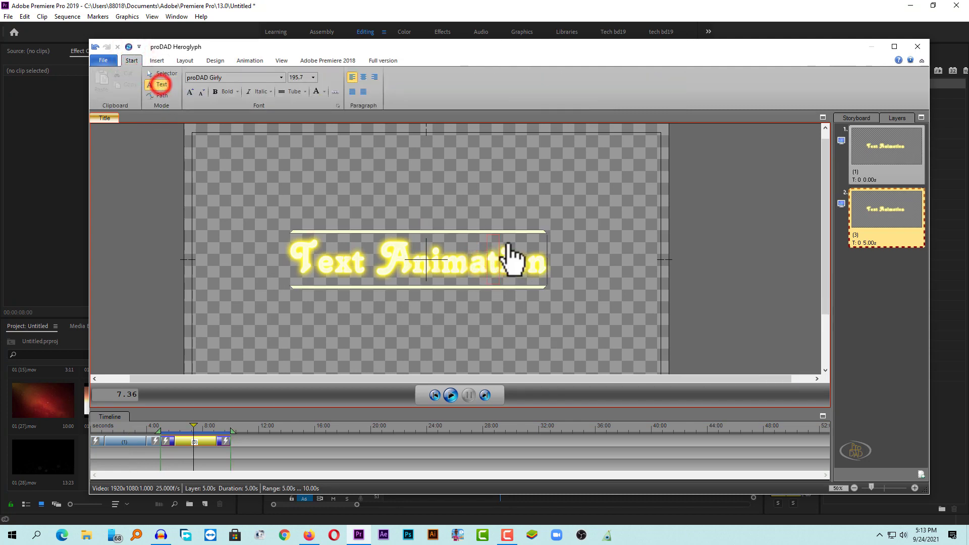
pyautogui.click(545, 264)
pyautogui.press('Delete')
pyautogui.press('Delete')
pyautogui.press('BackSpace')
pyautogui.press('BackSpace')
pyautogui.press('BackSpace')
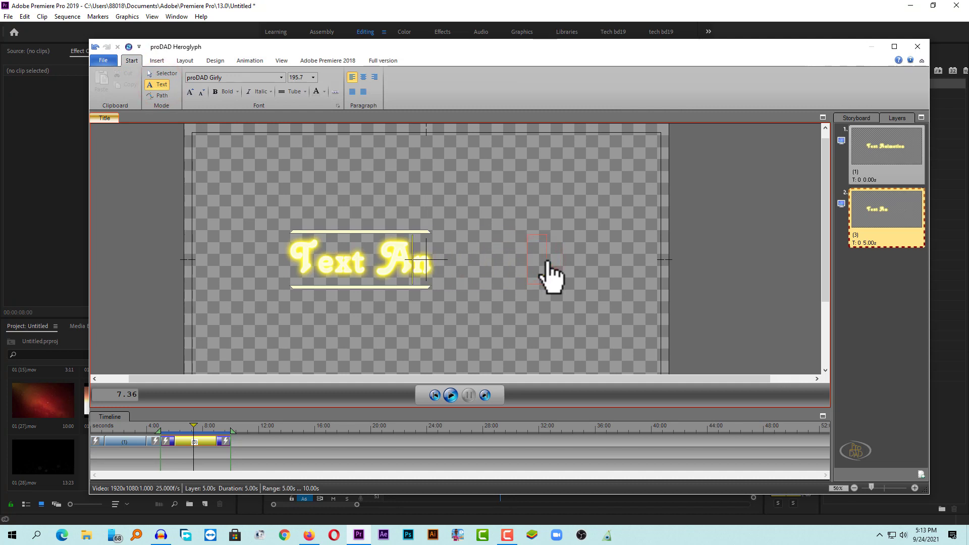
pyautogui.press('BackSpace')
pyautogui.press('BackSpace')
pyautogui.press('BackSpace')
pyautogui.press('BackSpace')
pyautogui.press('BackSpace')
pyautogui.press('BackSpace')
pyautogui.press('BackSpace')
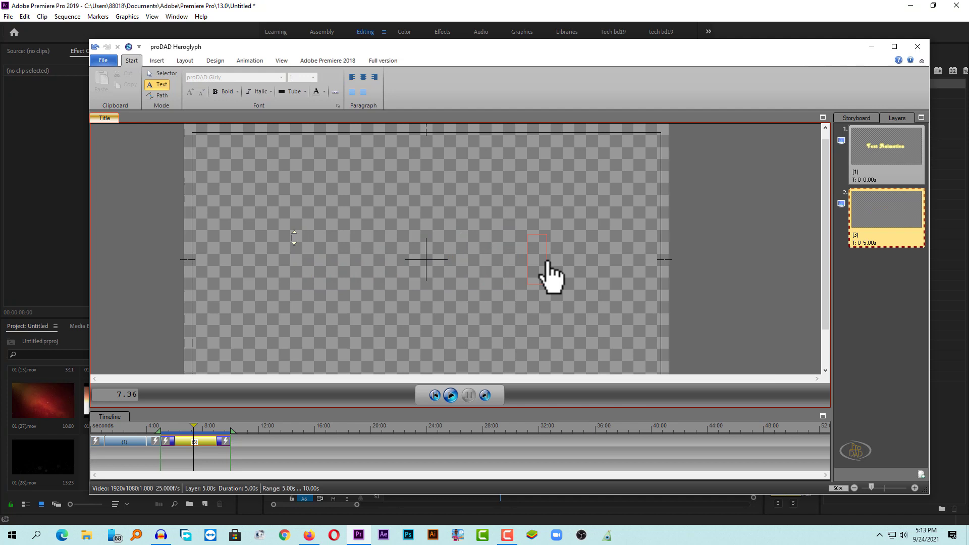
pyautogui.write('Adobe')
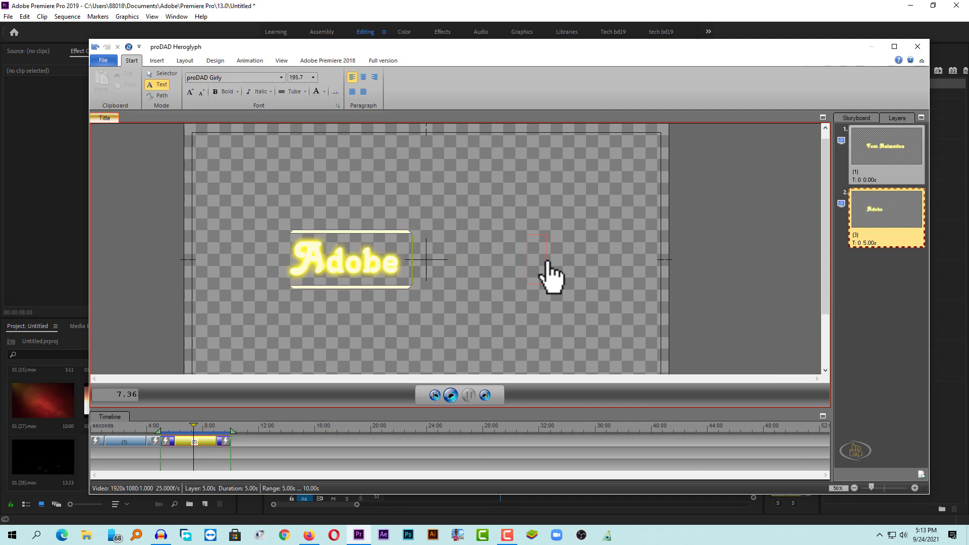
pyautogui.write(' Premiere')
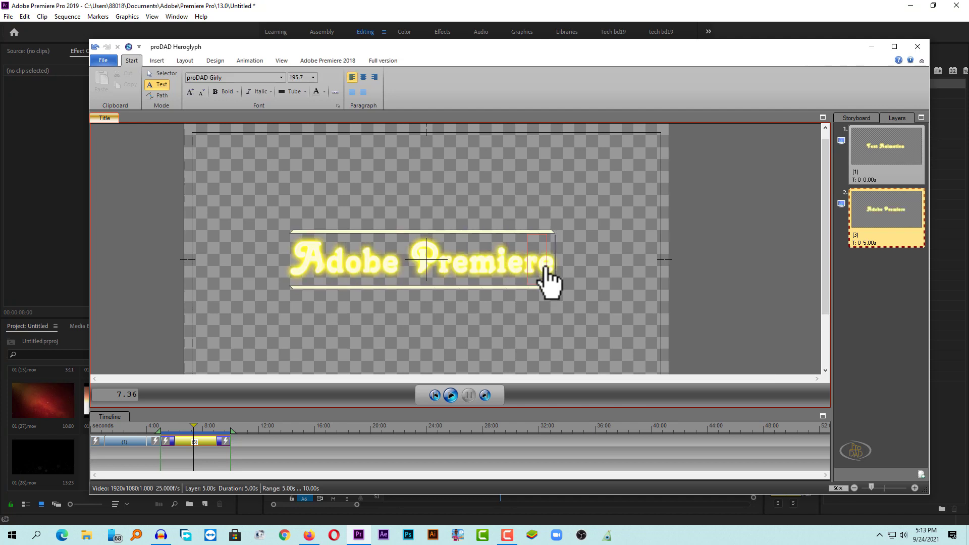
pyautogui.click(446, 156)
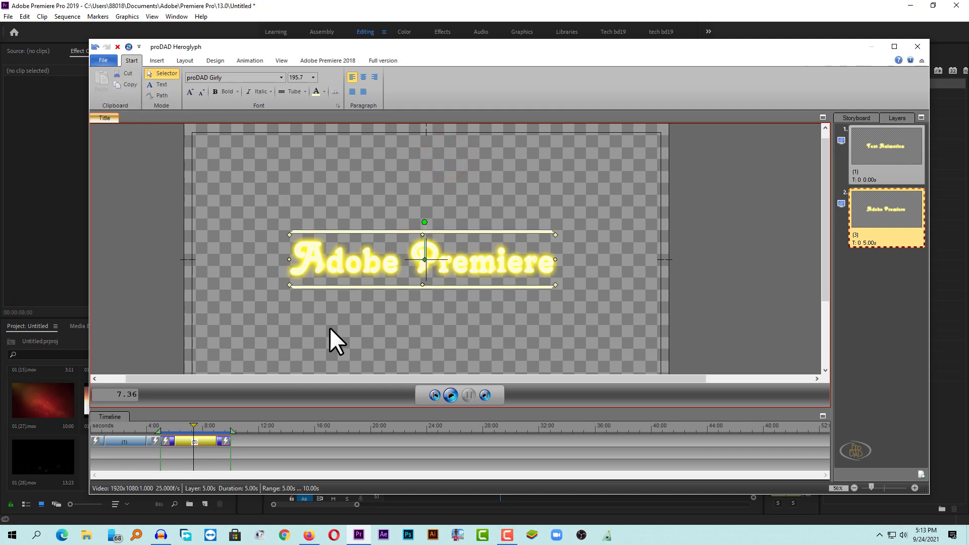
pyautogui.moveTo(192, 428)
pyautogui.mouseDown()
pyautogui.moveTo(152, 430)
pyautogui.moveTo(183, 439)
pyautogui.moveTo(158, 442)
pyautogui.mouseUp()
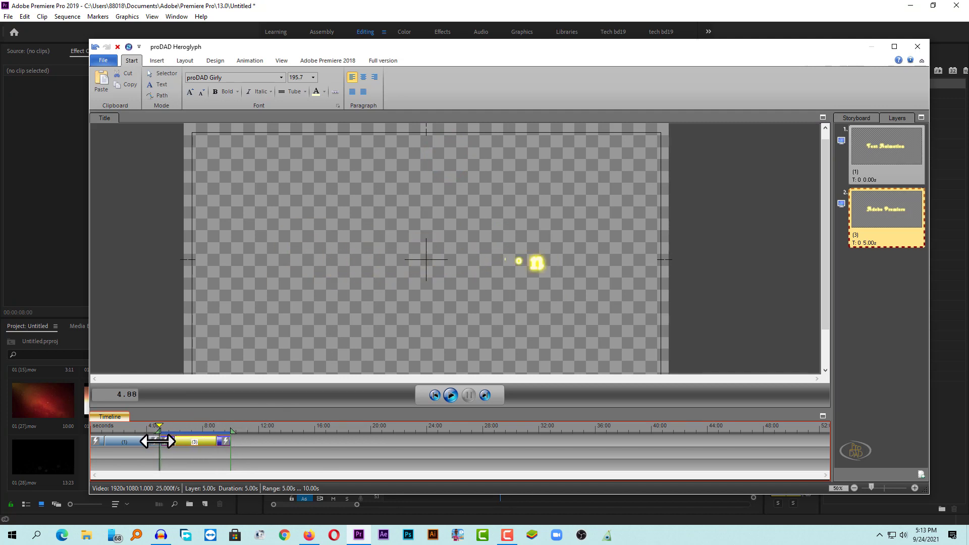
pyautogui.click(453, 397)
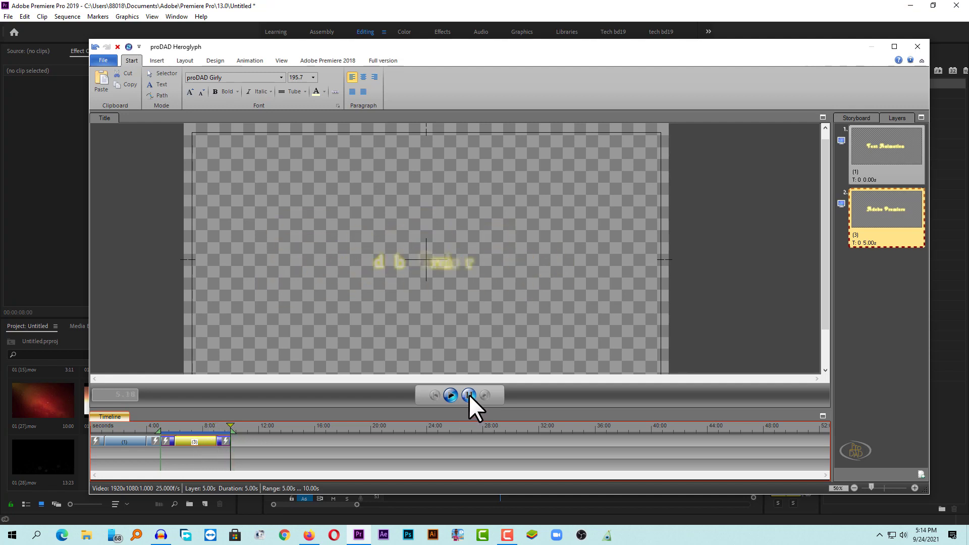
pyautogui.click(475, 396)
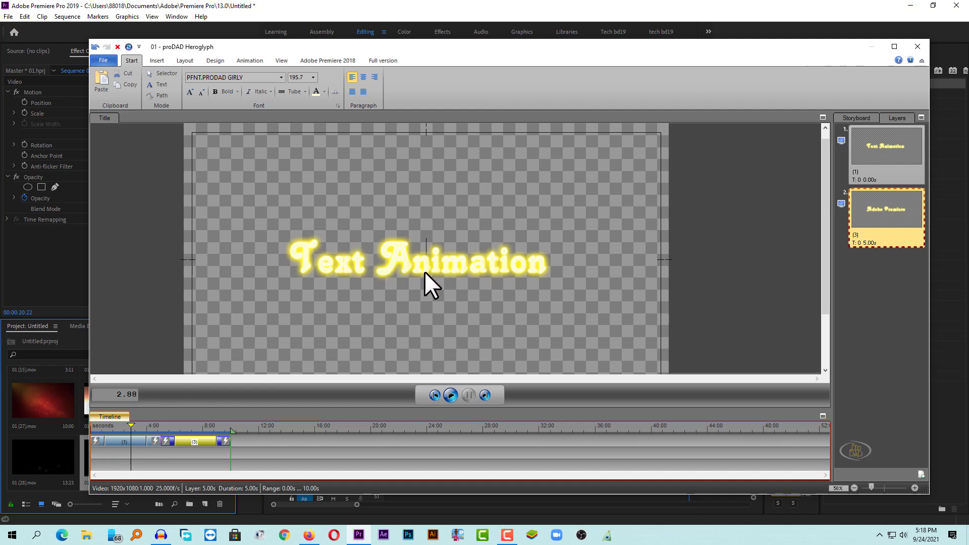
# Step: Give the Text Animation title the blue bubbly 3D style preset
pyautogui.click(130, 442)
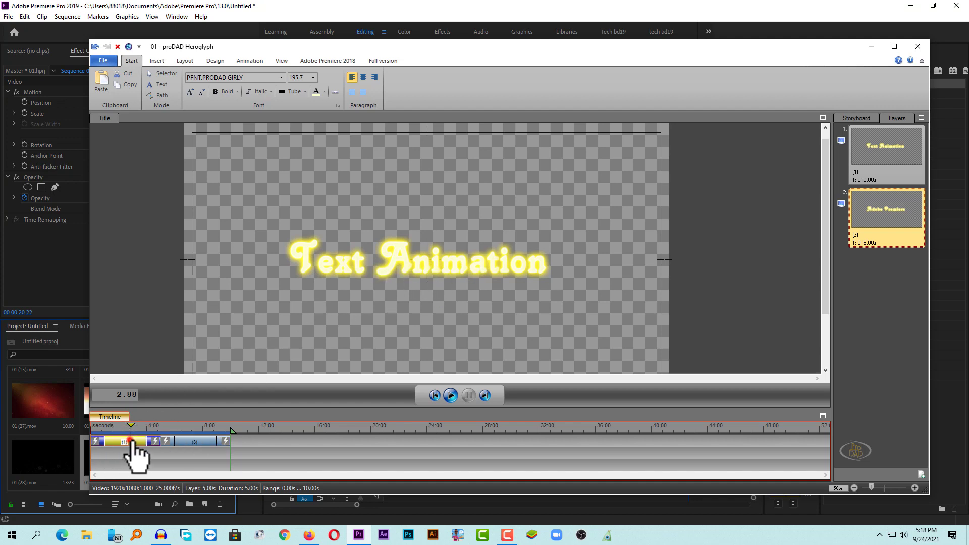
pyautogui.click(211, 62)
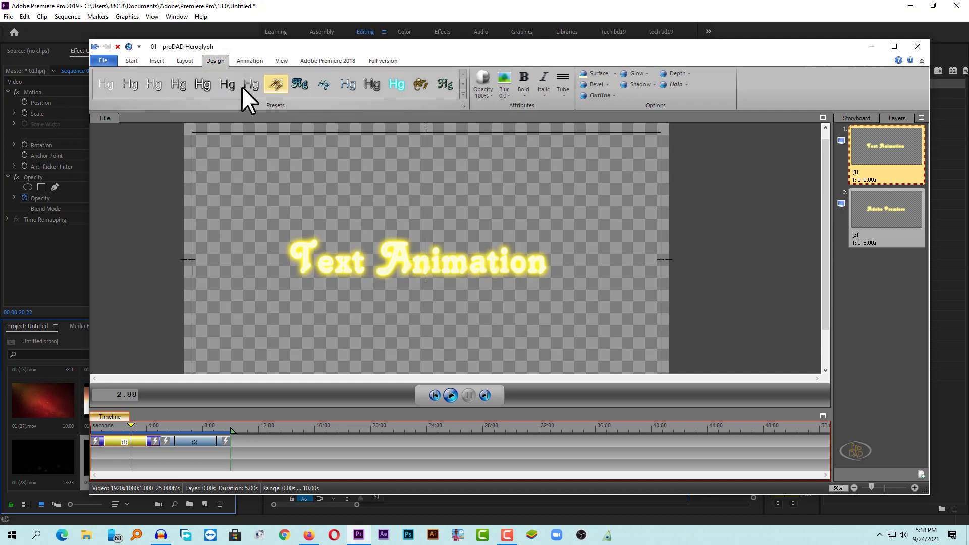
pyautogui.click(355, 229)
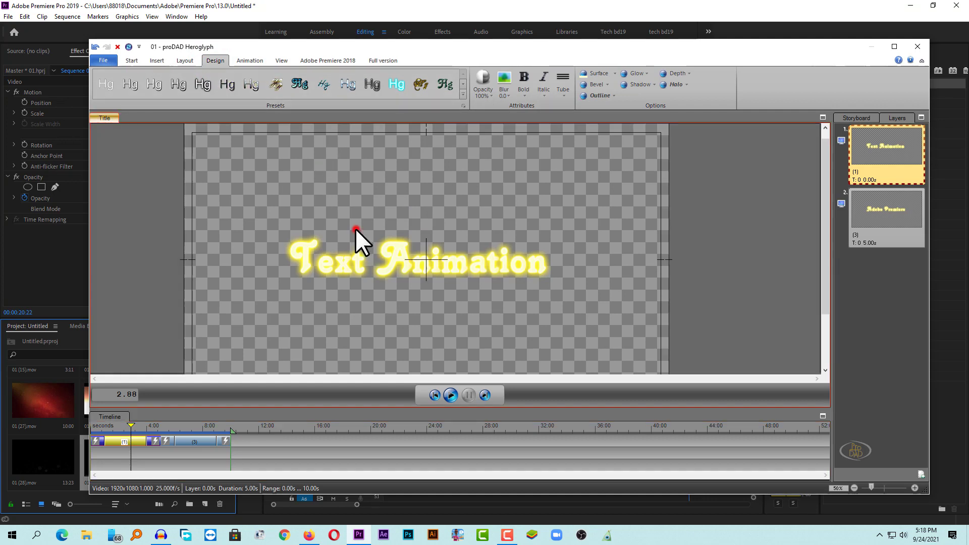
pyautogui.click(277, 84)
pyautogui.click(304, 90)
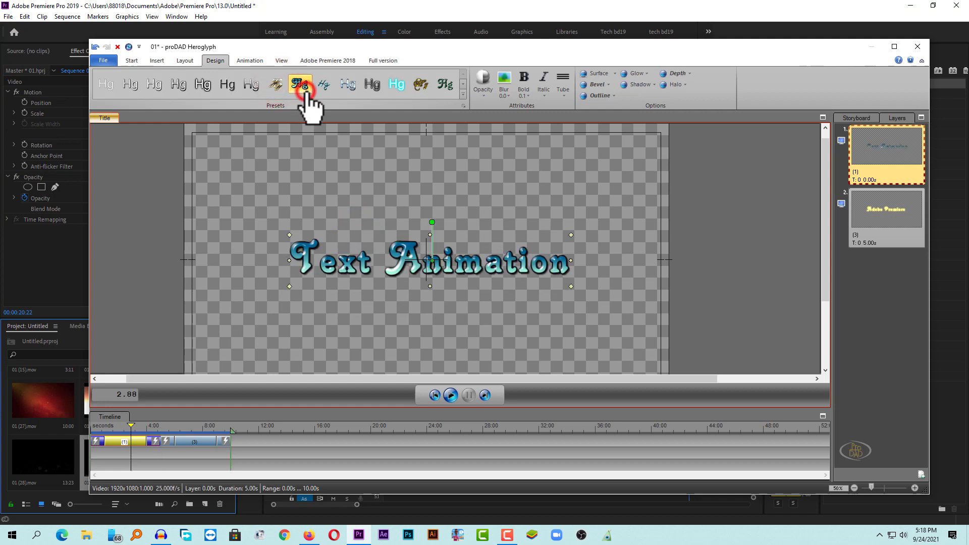
# Step: Apply the same blue bubbly 3D style to the Adobe Premiere title
pyautogui.click(189, 427)
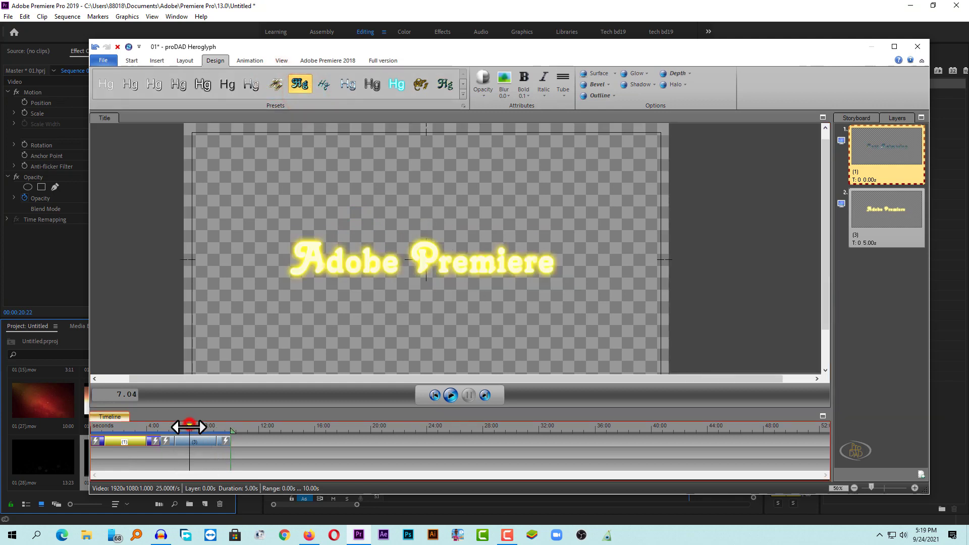
pyautogui.click(188, 440)
pyautogui.click(294, 89)
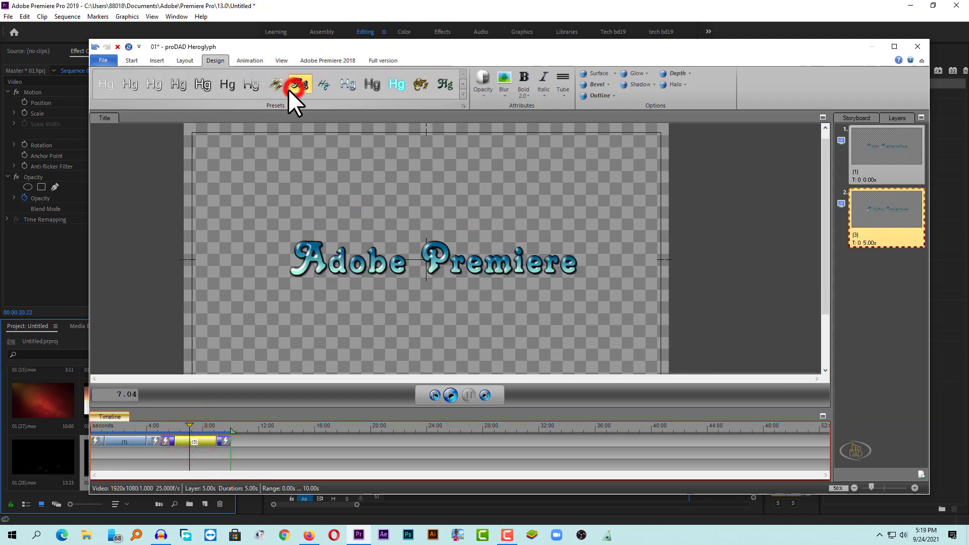
pyautogui.click(405, 260)
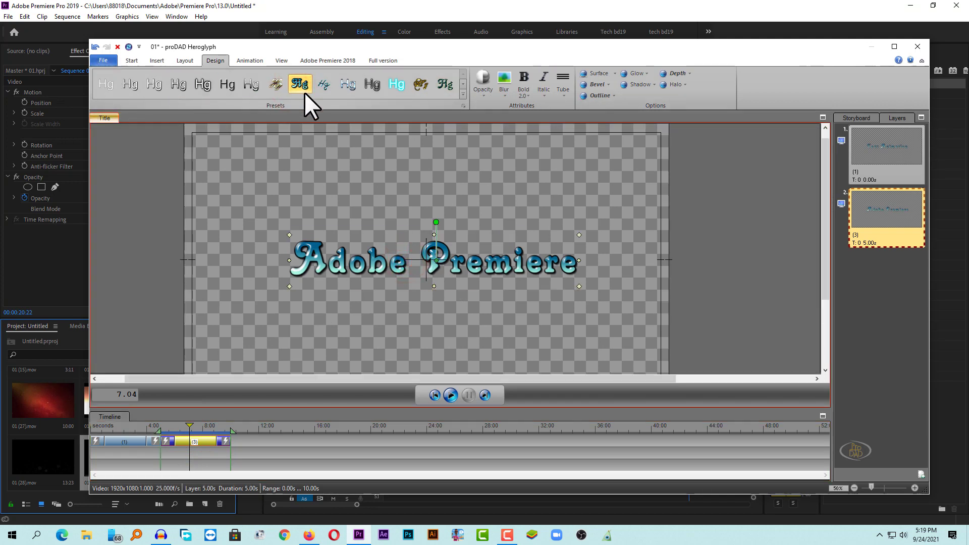
pyautogui.click(335, 63)
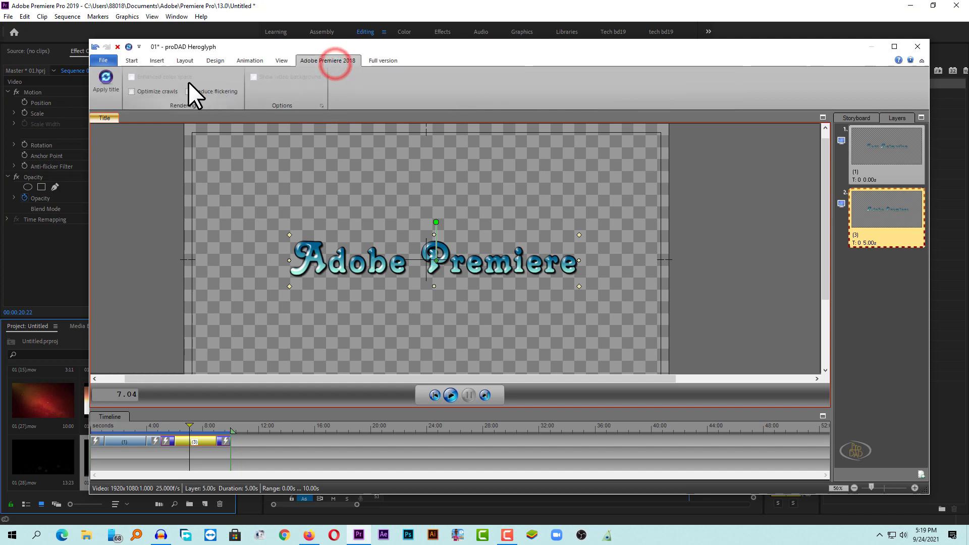
# Step: Save the titles as 02.hprj inside a new Desktop folder named 'text'
pyautogui.click(104, 78)
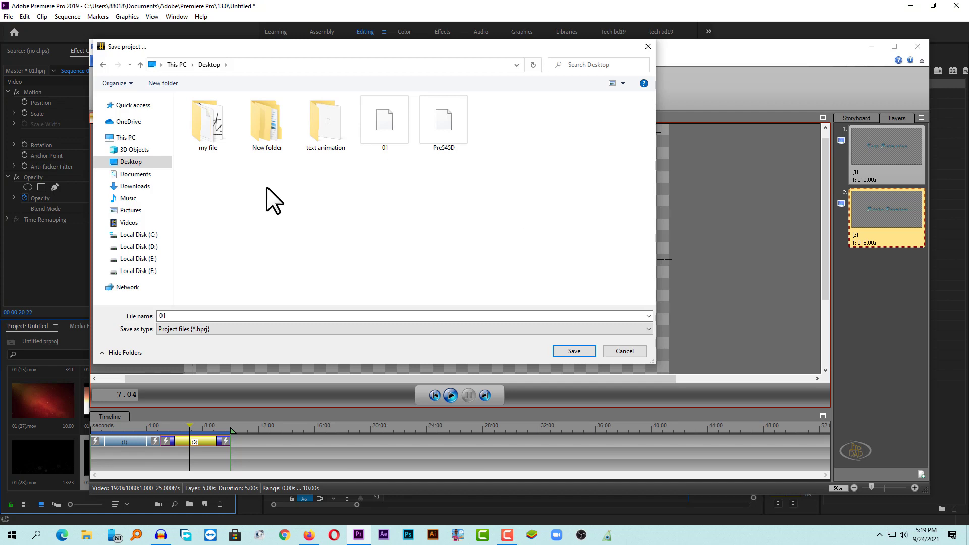
pyautogui.rightClick(284, 193)
pyautogui.click(371, 300)
pyautogui.click(453, 298)
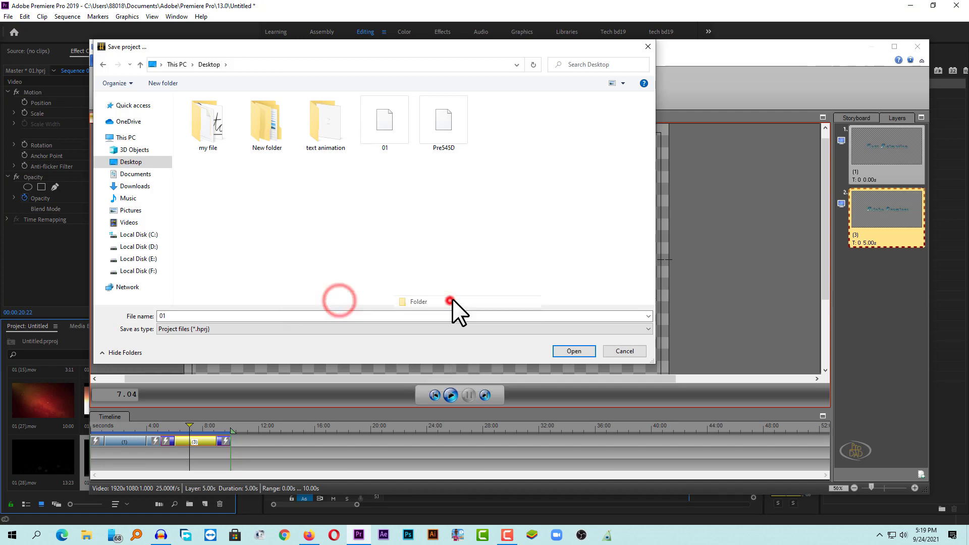
pyautogui.write('text')
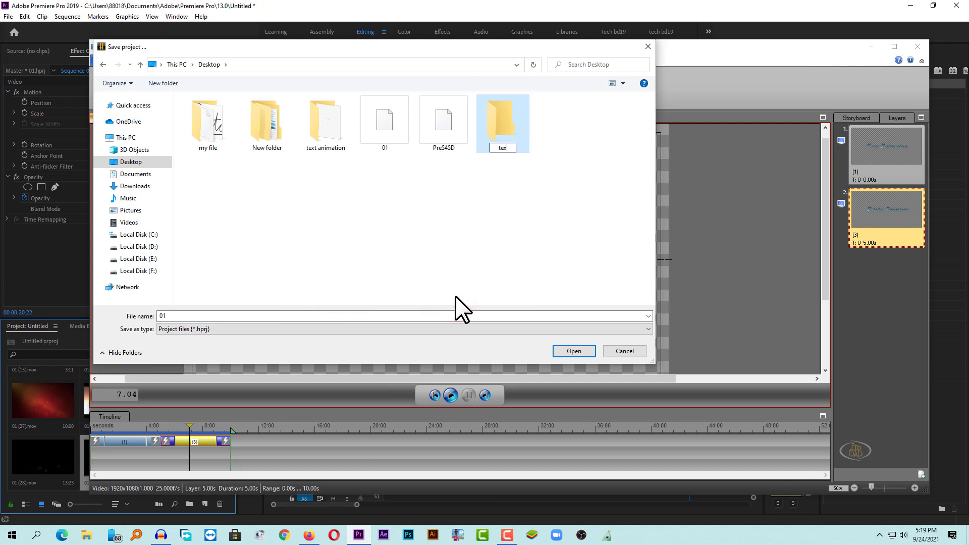
pyautogui.press('Return')
pyautogui.press('Return')
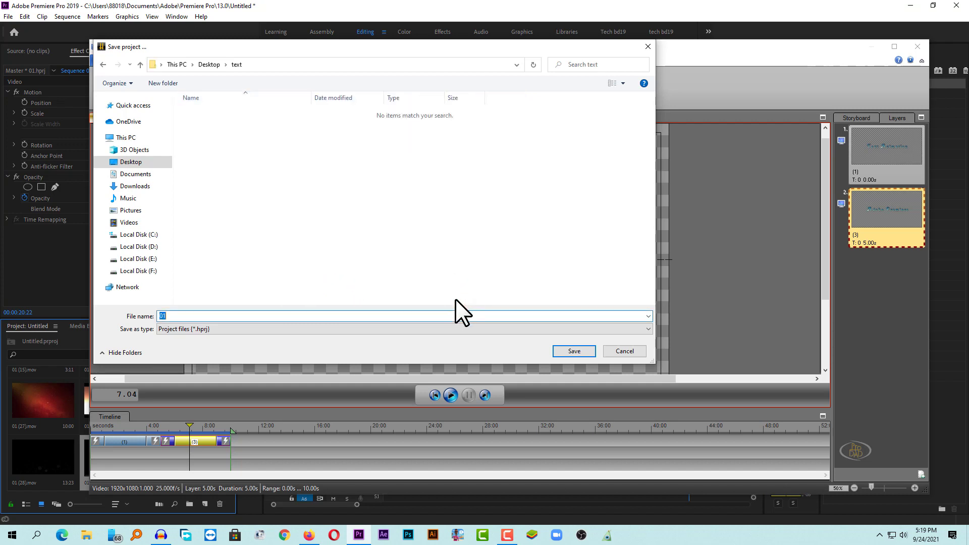
pyautogui.write('02')
pyautogui.click(565, 350)
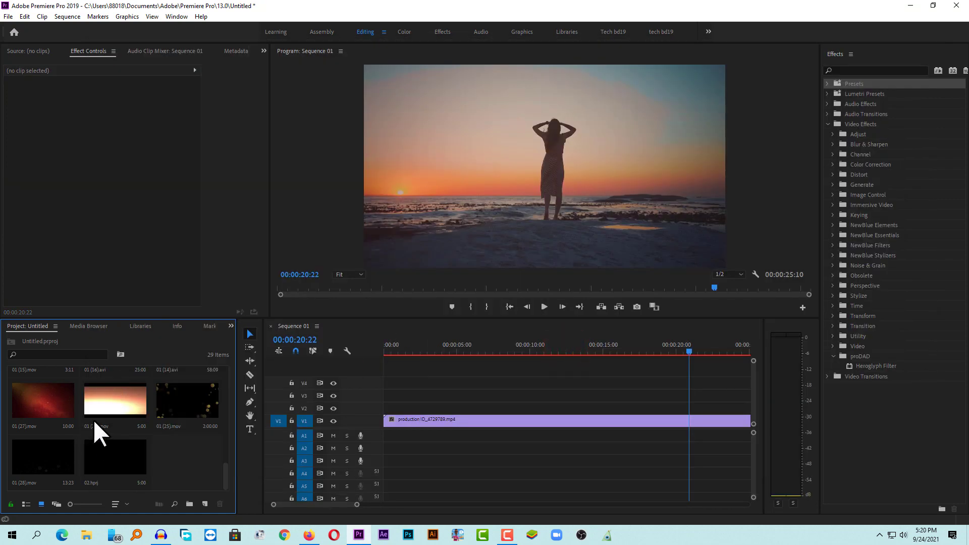
# Step: Place 02.hprj on track V2 at 00:00 and play through the title animation
pyautogui.click(120, 455)
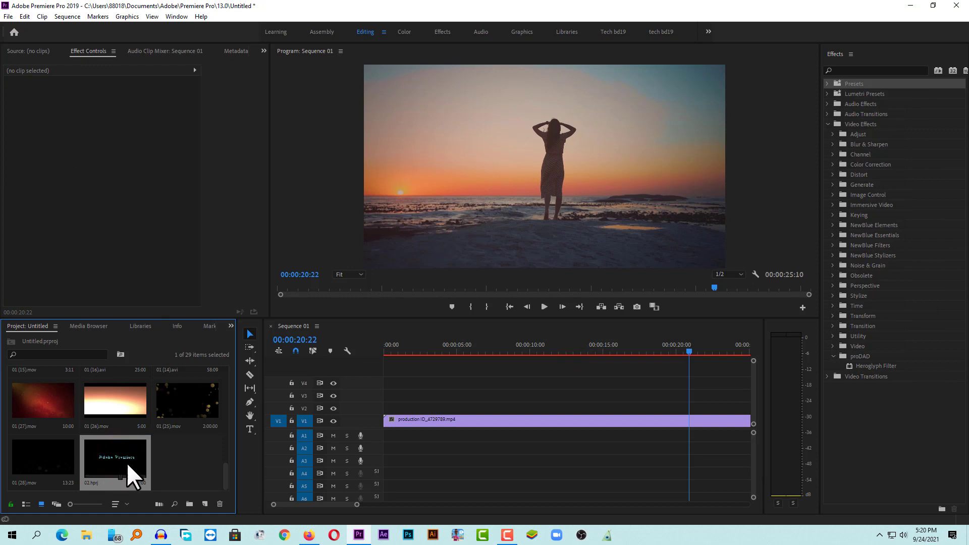
pyautogui.moveTo(120, 454); pyautogui.dragTo(388, 407)
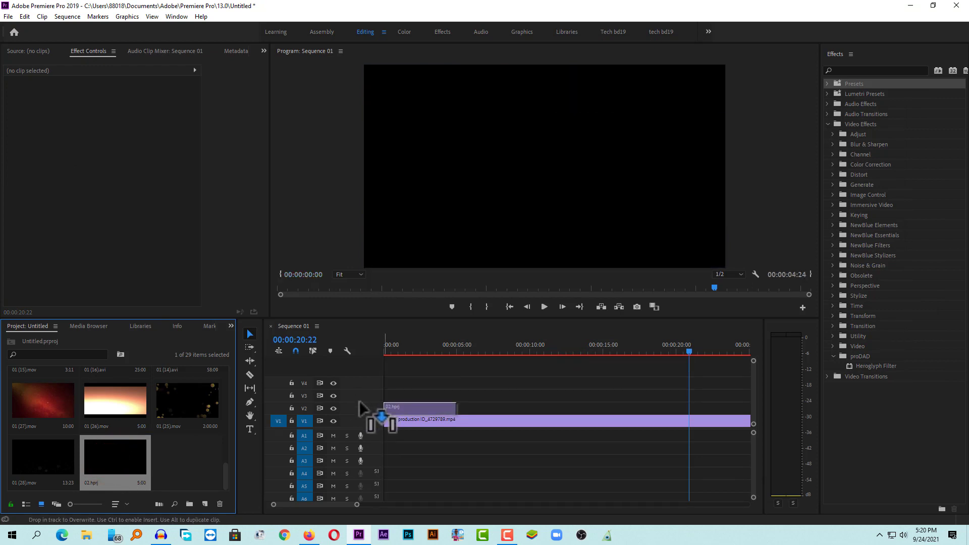
pyautogui.click(398, 351)
pyautogui.press('Home')
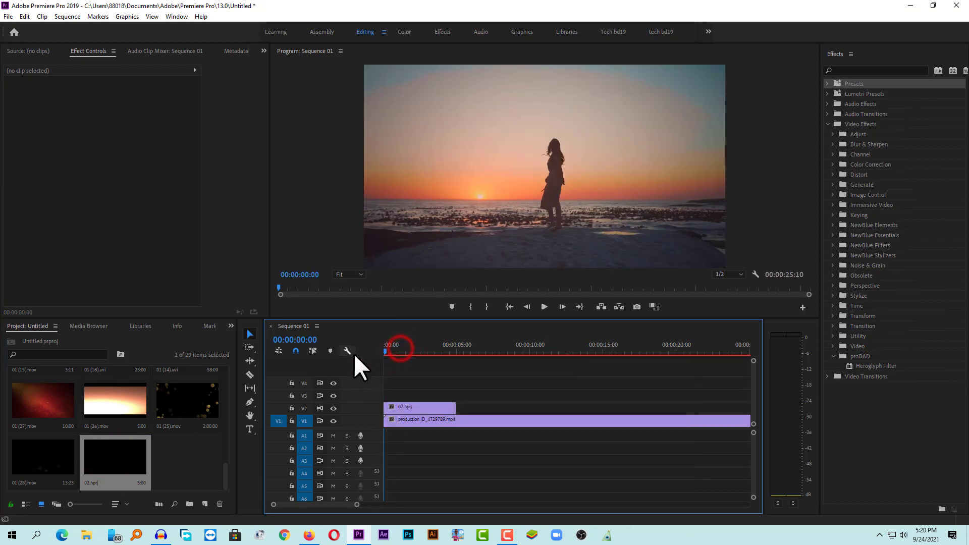
pyautogui.press('space')
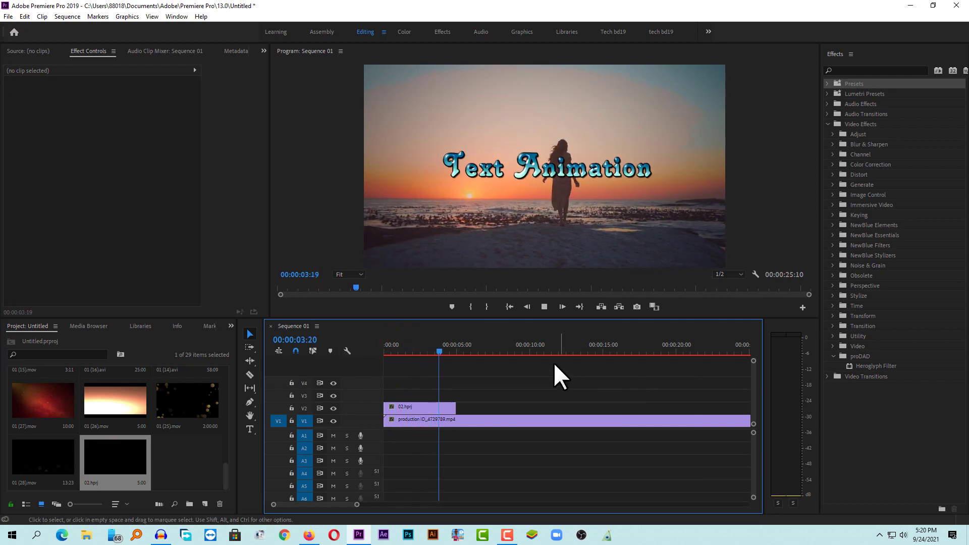
pyautogui.moveTo(399, 351); pyautogui.dragTo(446, 359)
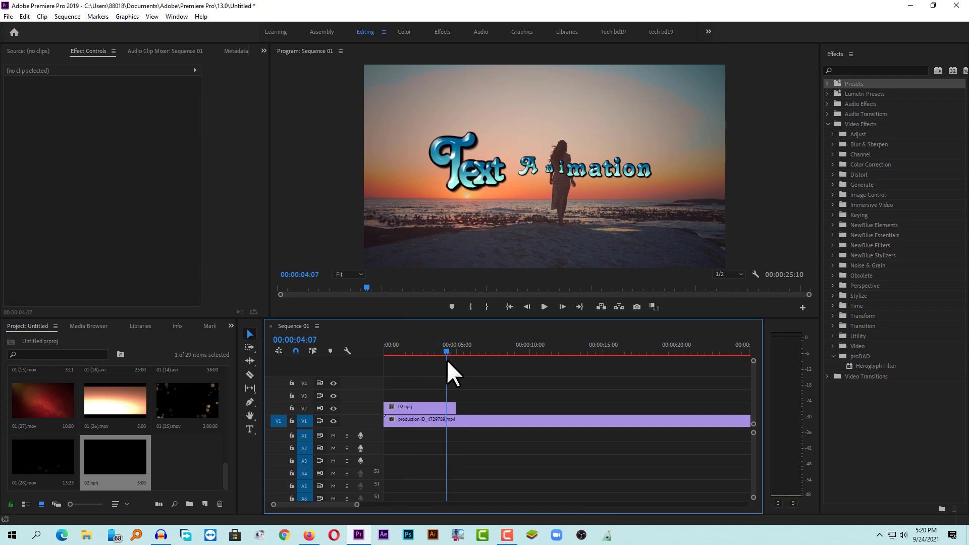
pyautogui.moveTo(446, 360)
pyautogui.mouseDown()
pyautogui.moveTo(439, 380)
pyautogui.moveTo(455, 379)
pyautogui.mouseUp()
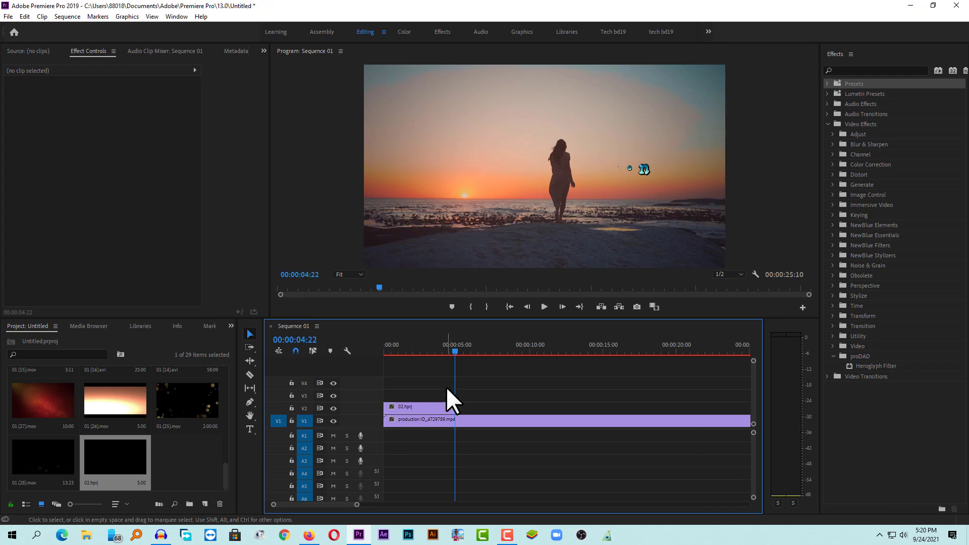
# Step: Extend the 02.hprj clip on V2 to end near 00:00:10:00 and preview it
pyautogui.click(411, 349)
pyautogui.moveTo(422, 349); pyautogui.dragTo(434, 351)
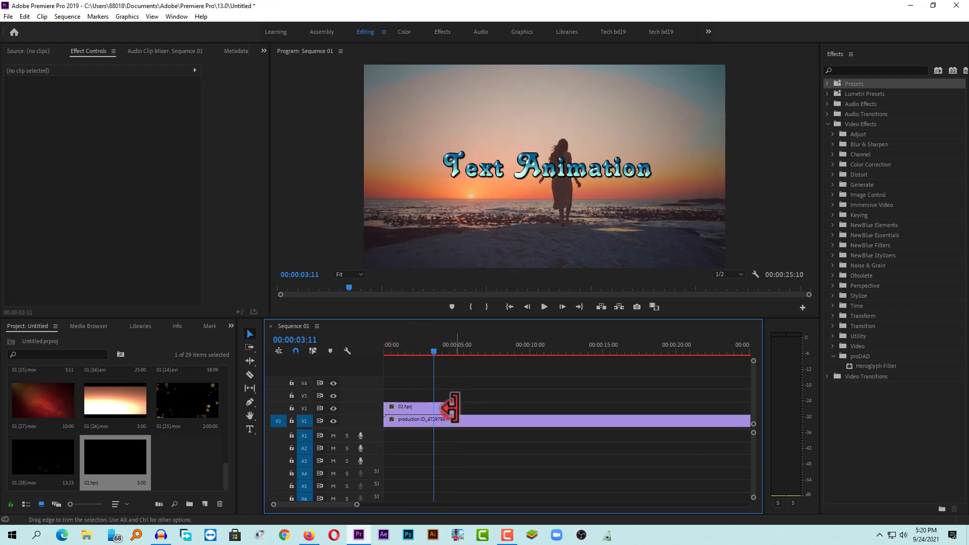
pyautogui.moveTo(451, 407); pyautogui.dragTo(529, 407)
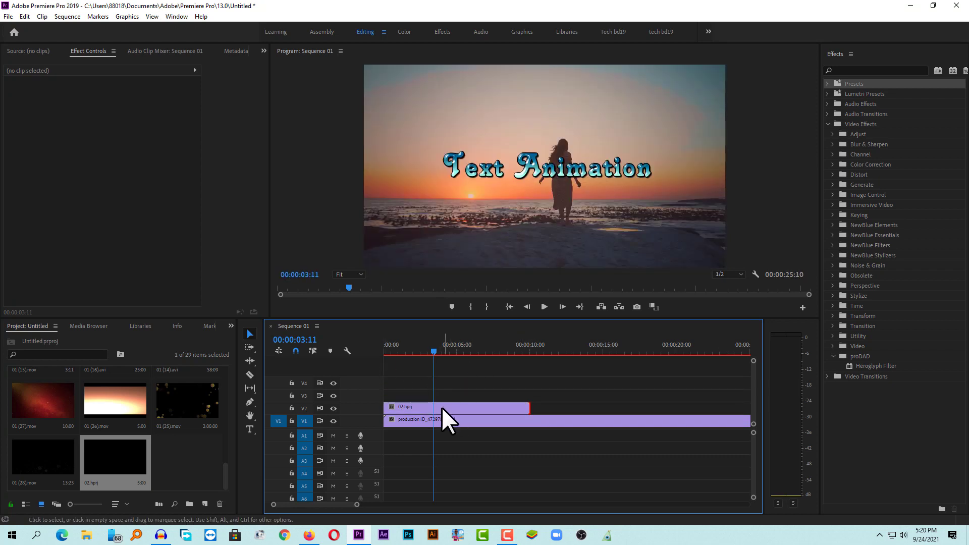
pyautogui.moveTo(436, 350)
pyautogui.mouseDown()
pyautogui.moveTo(444, 350)
pyautogui.moveTo(376, 370)
pyautogui.mouseUp()
pyautogui.click(426, 383)
pyautogui.press('space')
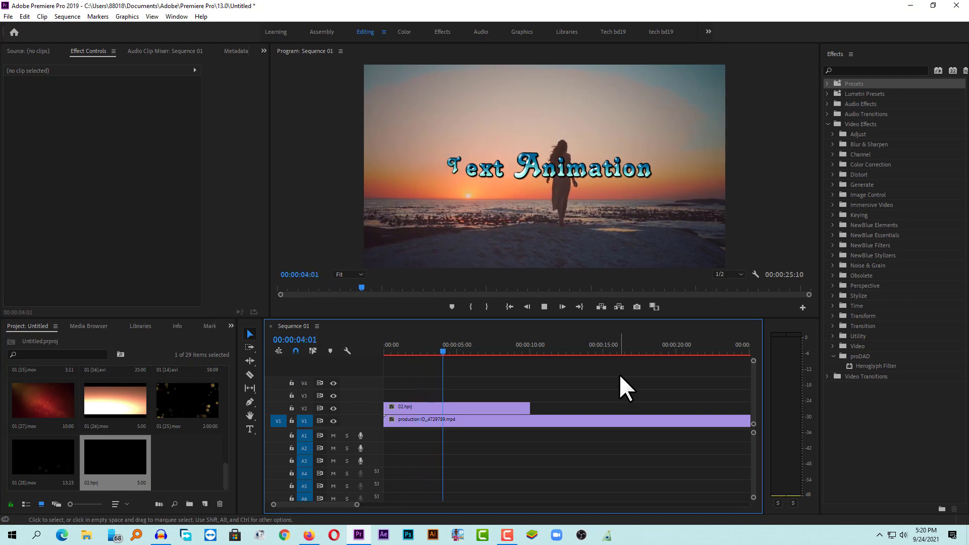
# Step: Scale the title to 66.3%, move it to the upper left, rotate it -9°, and play
pyautogui.click(446, 153)
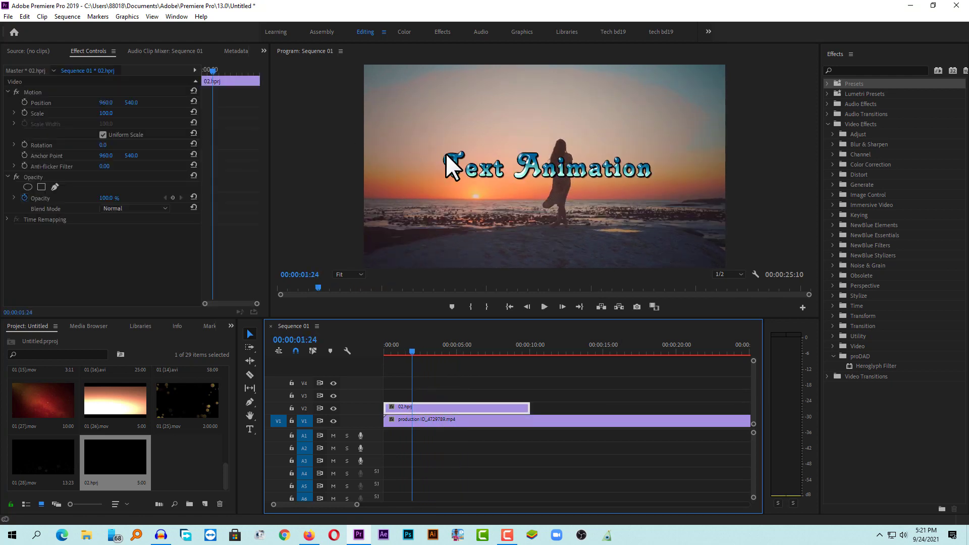
pyautogui.moveTo(538, 144); pyautogui.dragTo(531, 135)
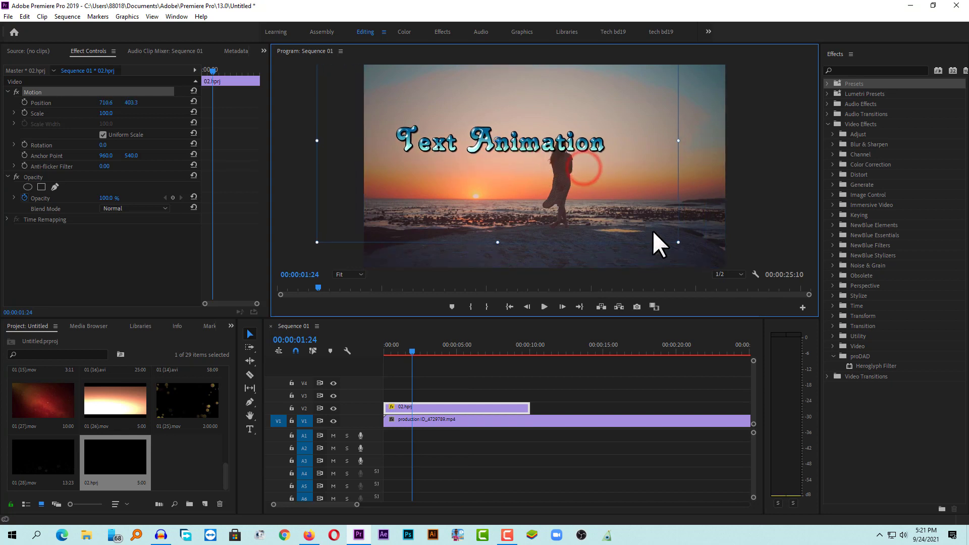
pyautogui.moveTo(679, 246); pyautogui.dragTo(619, 207)
pyautogui.moveTo(525, 152); pyautogui.dragTo(486, 139)
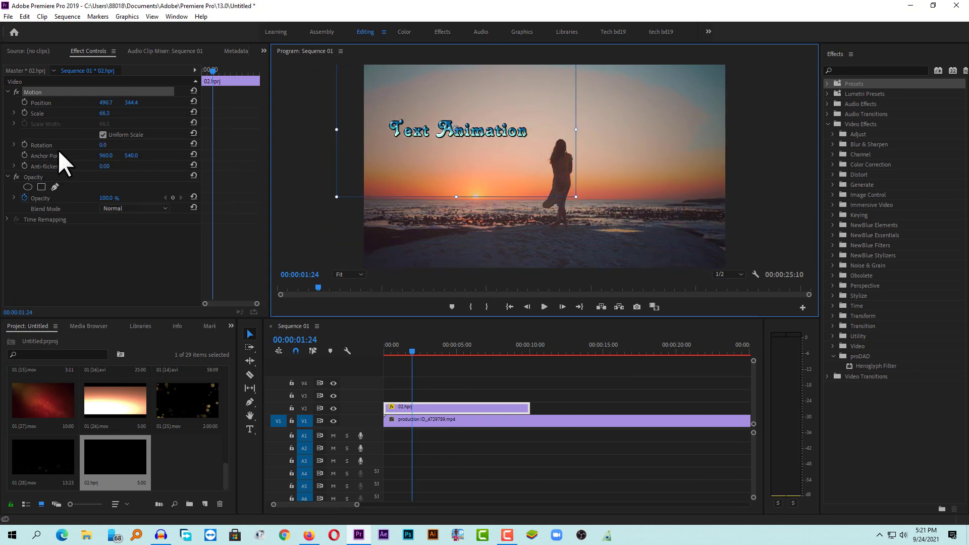
pyautogui.moveTo(103, 145); pyautogui.dragTo(98, 145)
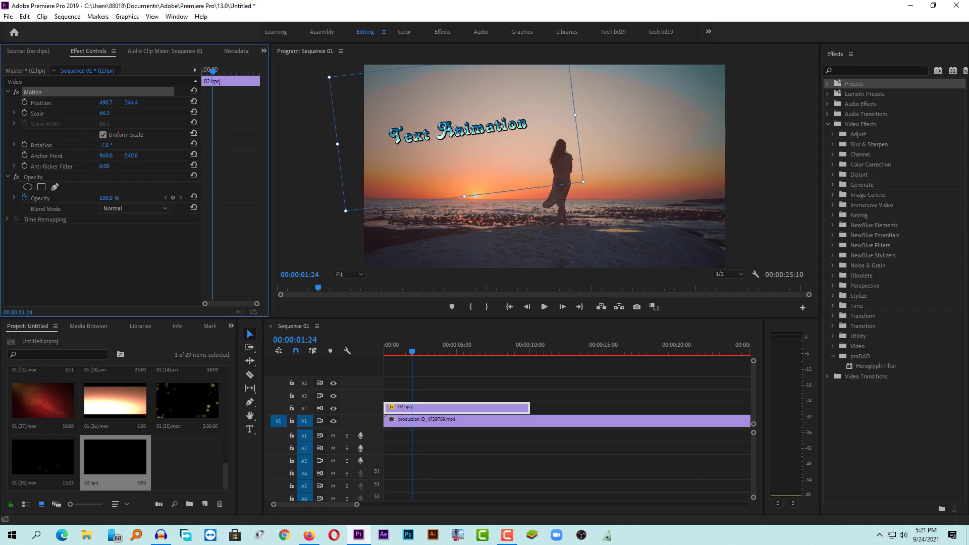
pyautogui.click(390, 348)
pyautogui.press('space')
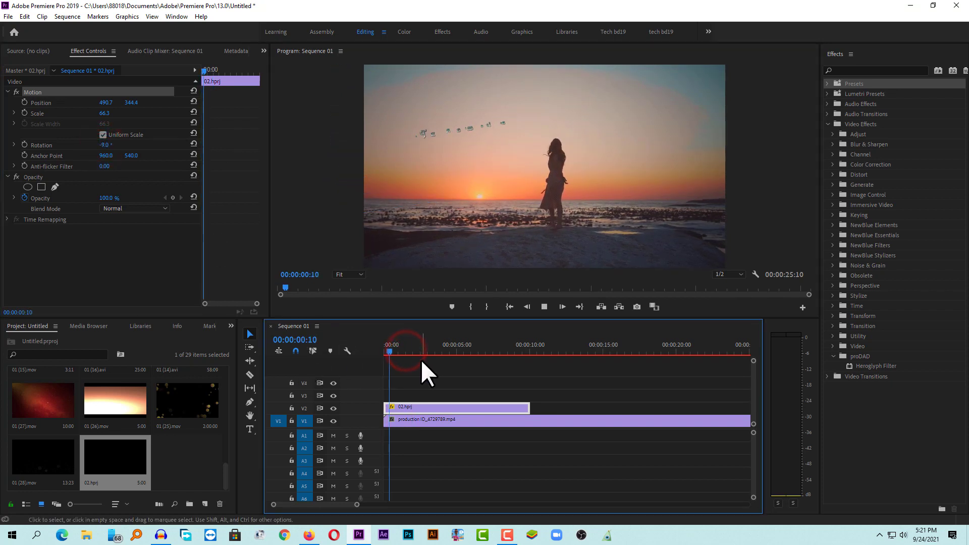